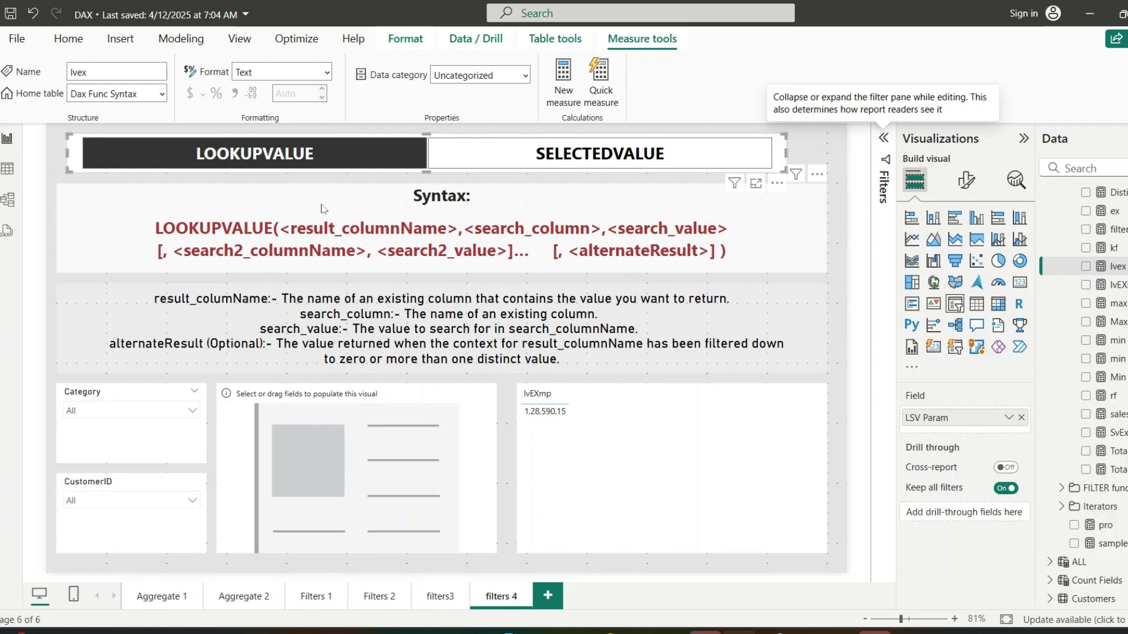
Step: Examine the Products, Sales and Customers tables in the data model diagram
{"action": "left_click", "coordinate": [322, 209]}
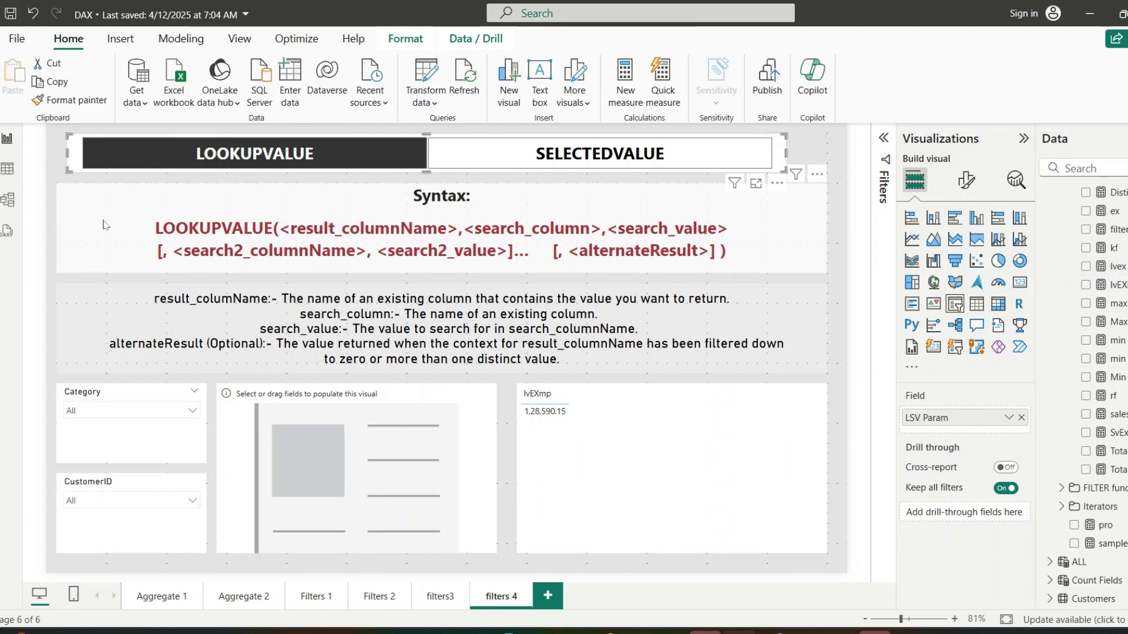
{"action": "left_click", "coordinate": [8, 199]}
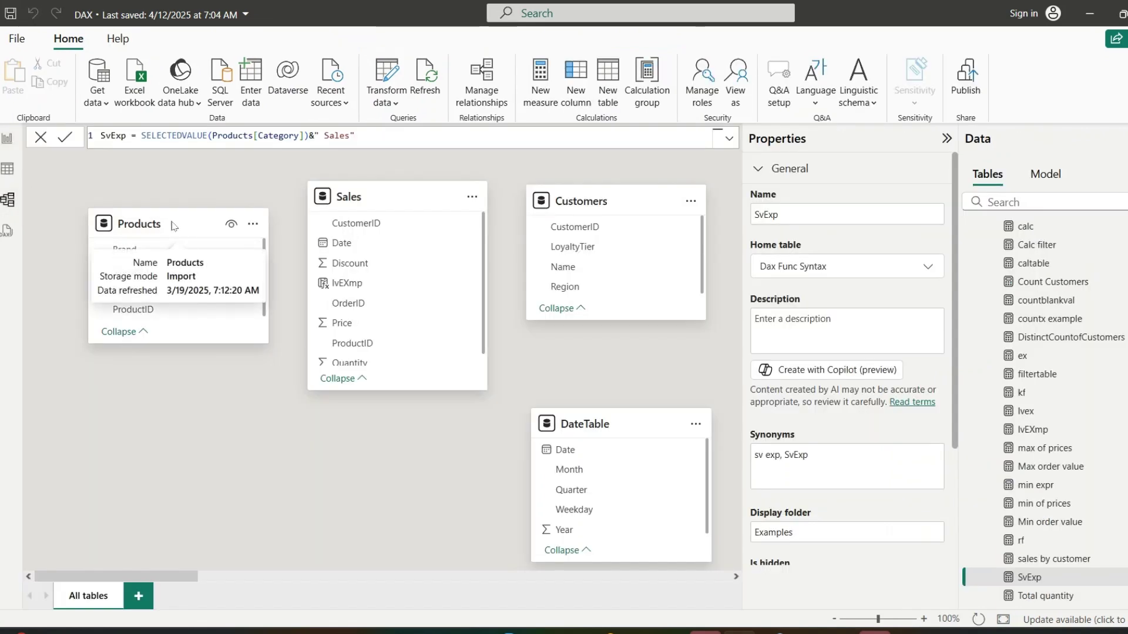
{"action": "mouse_move", "coordinate": [350, 200]}
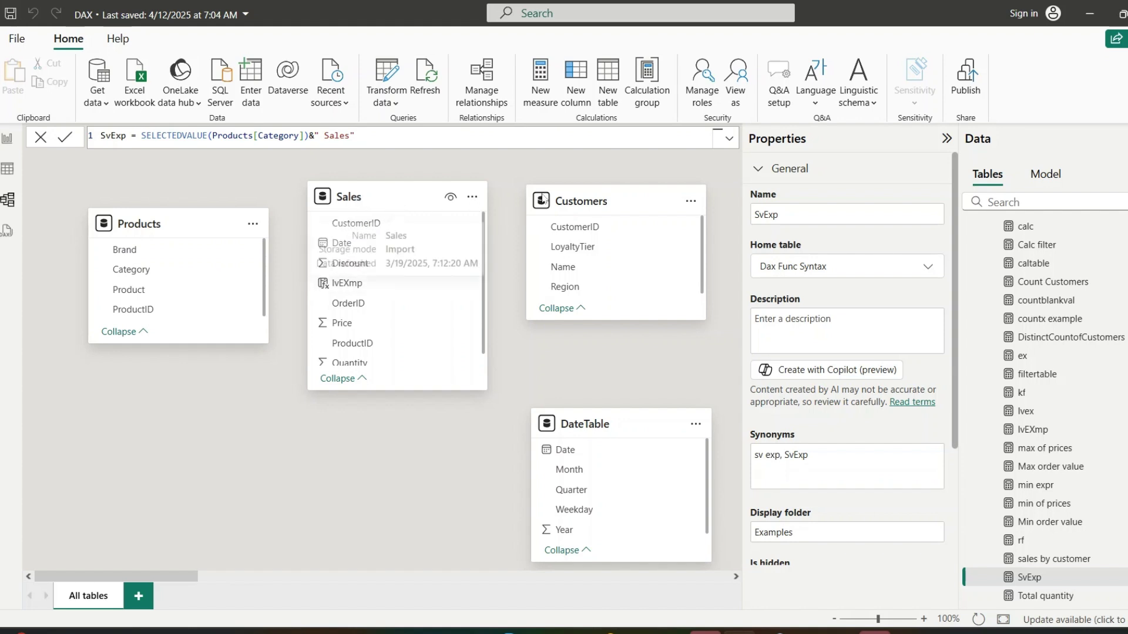
{"action": "mouse_move", "coordinate": [584, 200]}
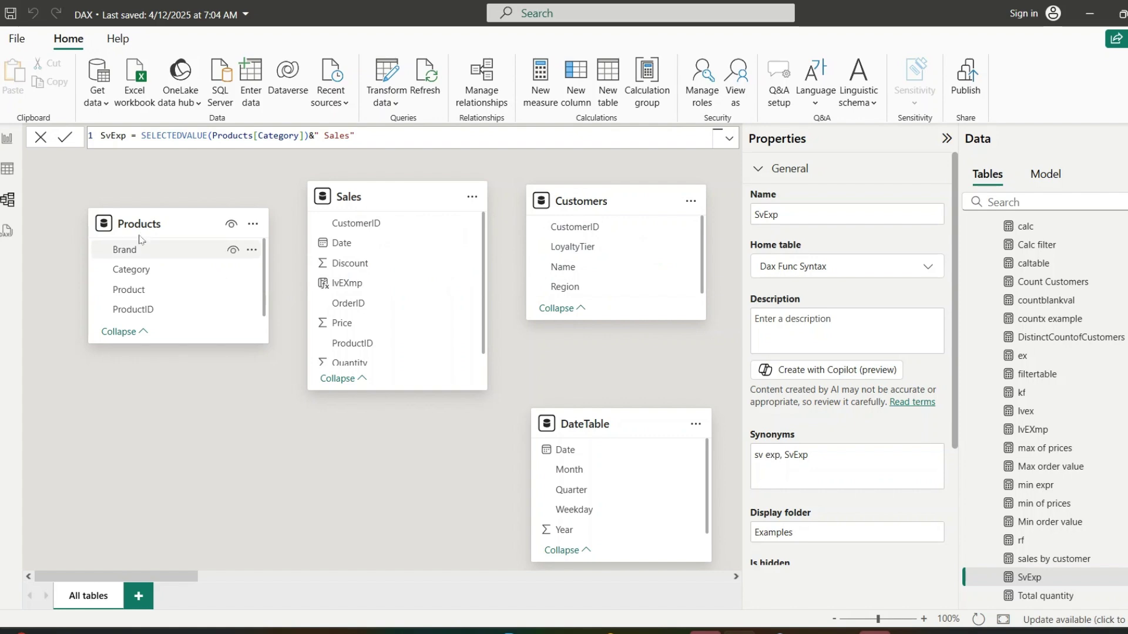
Step: Add a calculated column to the Sales table: lvEXmp = LOOKUPVALUE(Products[Category],Products[ProductID],Sales[ProductID])
{"action": "left_click", "coordinate": [8, 170]}
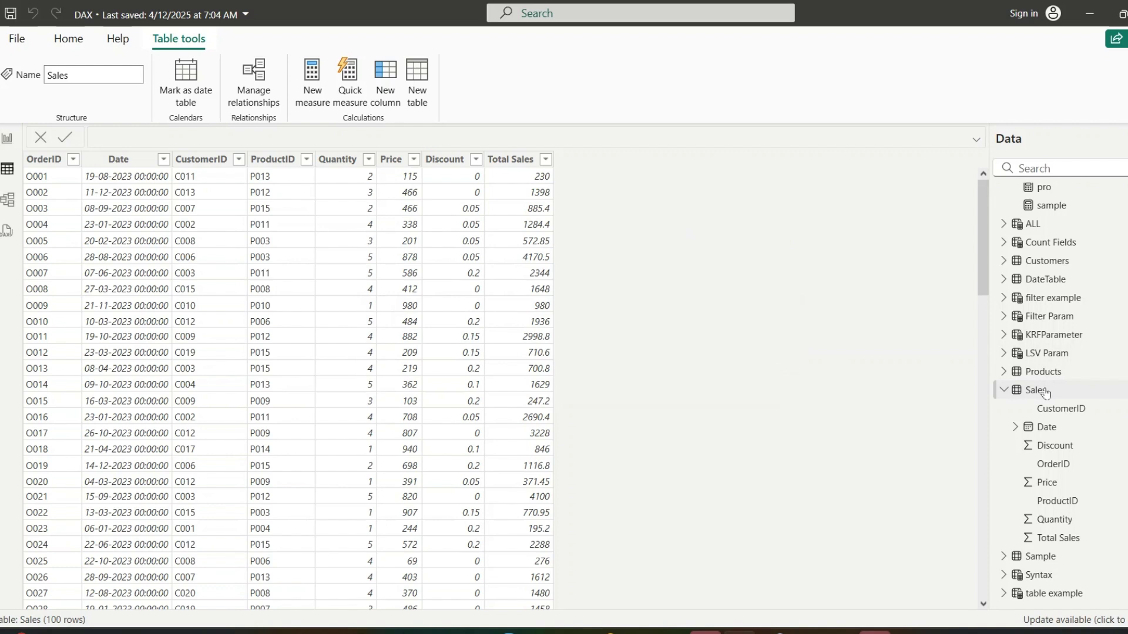
{"action": "left_click", "coordinate": [388, 88]}
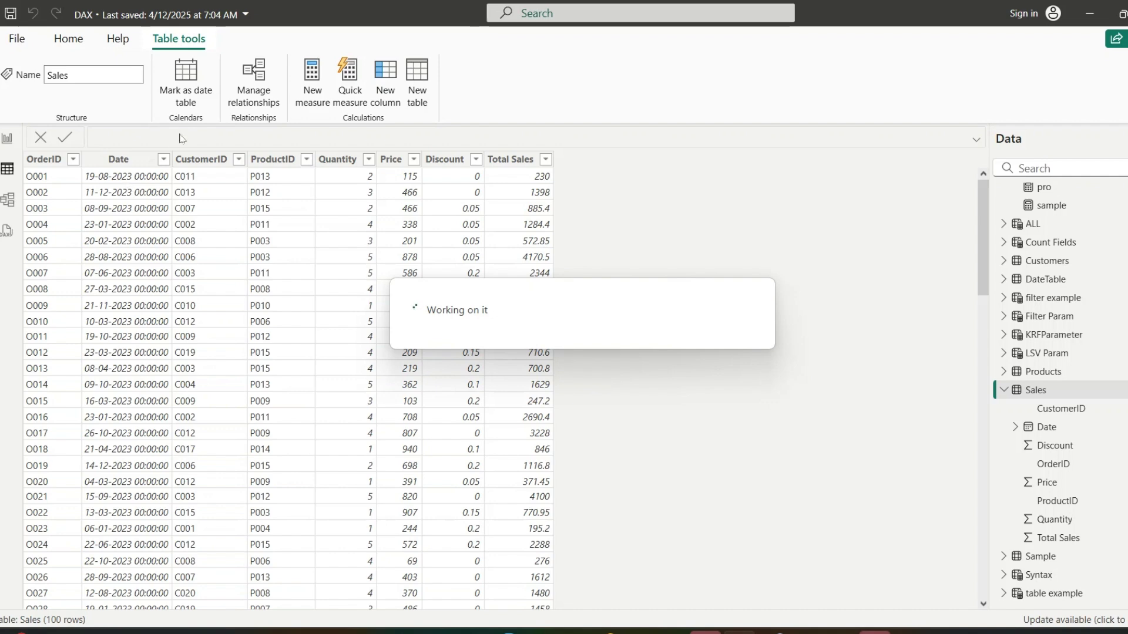
{"action": "type", "text": "lvEXmp = LOOKUPVALUE(Products[Category],Products[ProductID],Sales[ProductID])"}
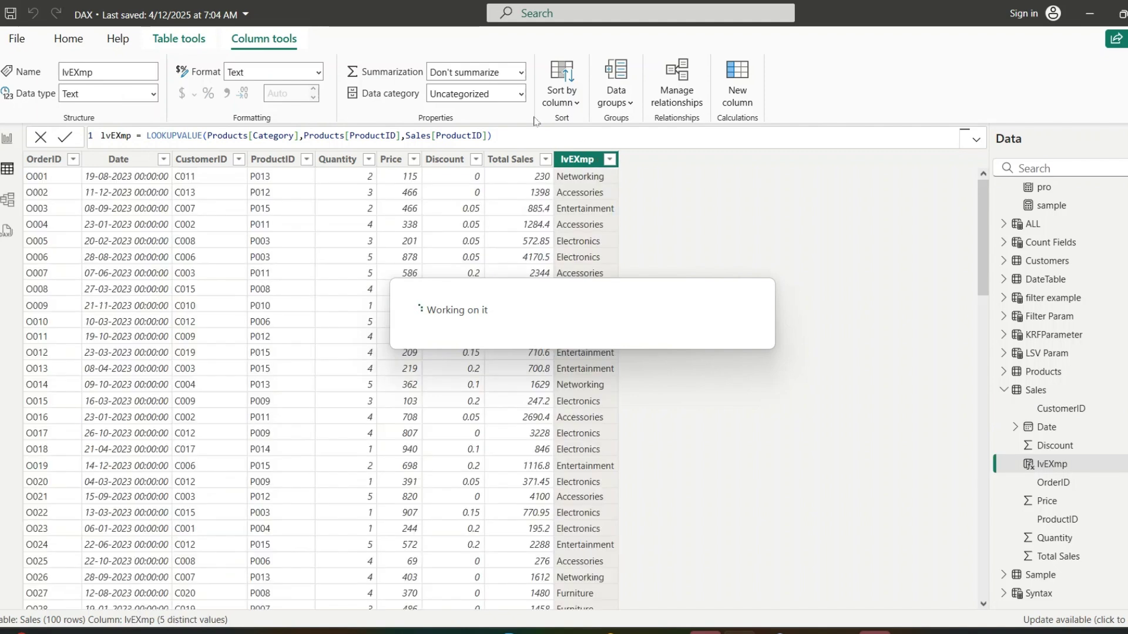
Step: Examine the result column, search column and search value arguments in the lvEXmp column's LOOKUPVALUE formula
{"action": "left_click_drag", "start_coordinate": [304, 136], "coordinate": [488, 137]}
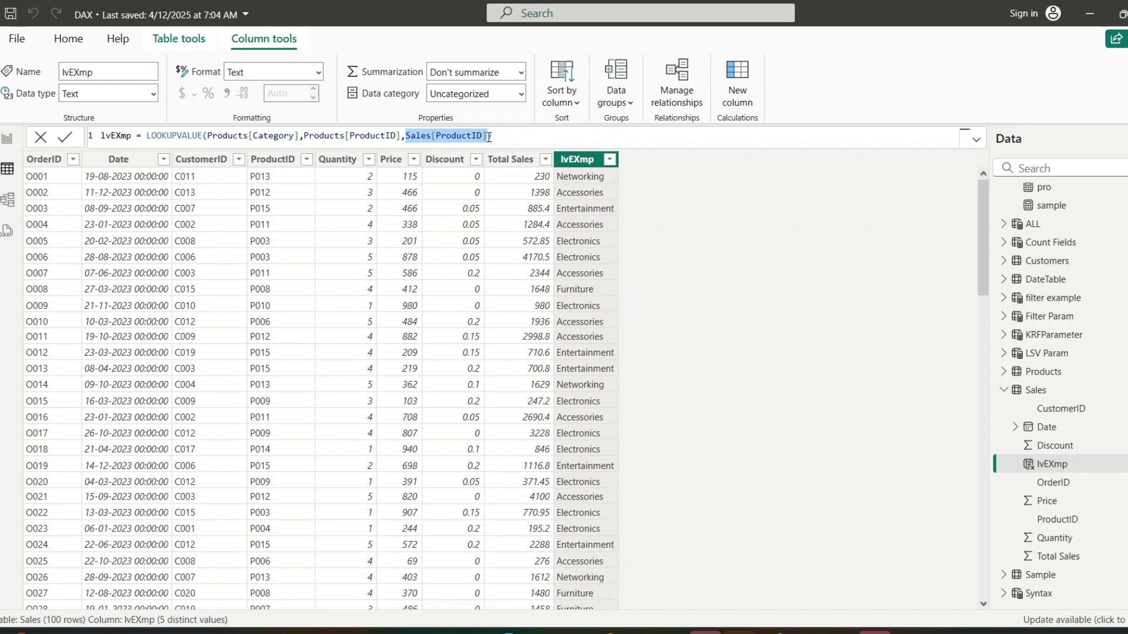
{"action": "left_click", "coordinate": [488, 137]}
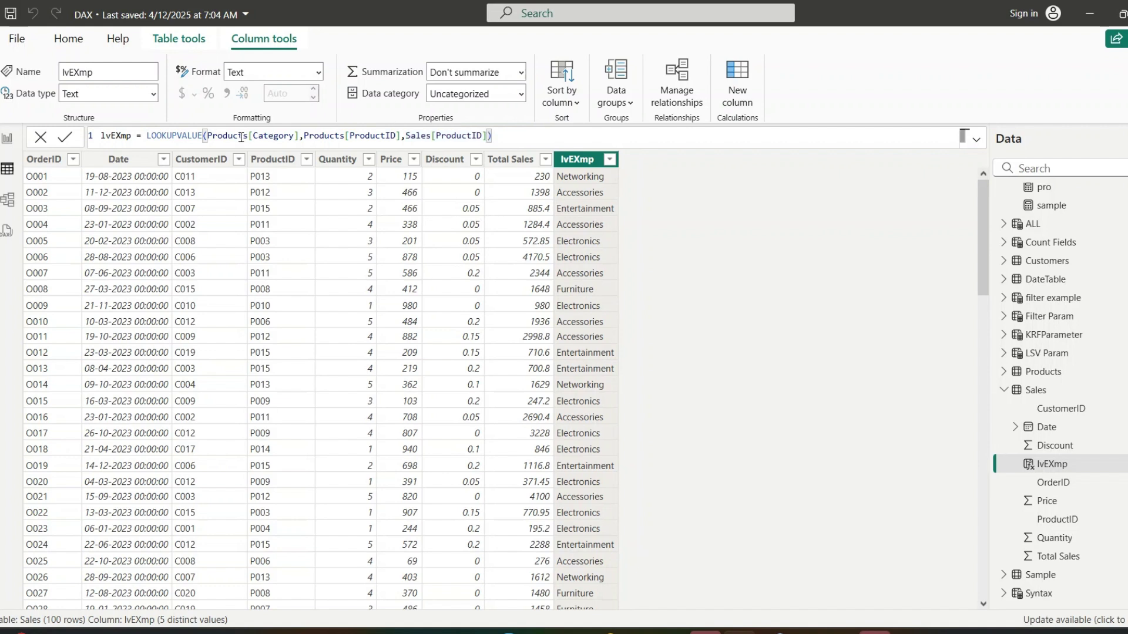
{"action": "left_click", "coordinate": [259, 135]}
{"action": "double_click", "coordinate": [260, 136]}
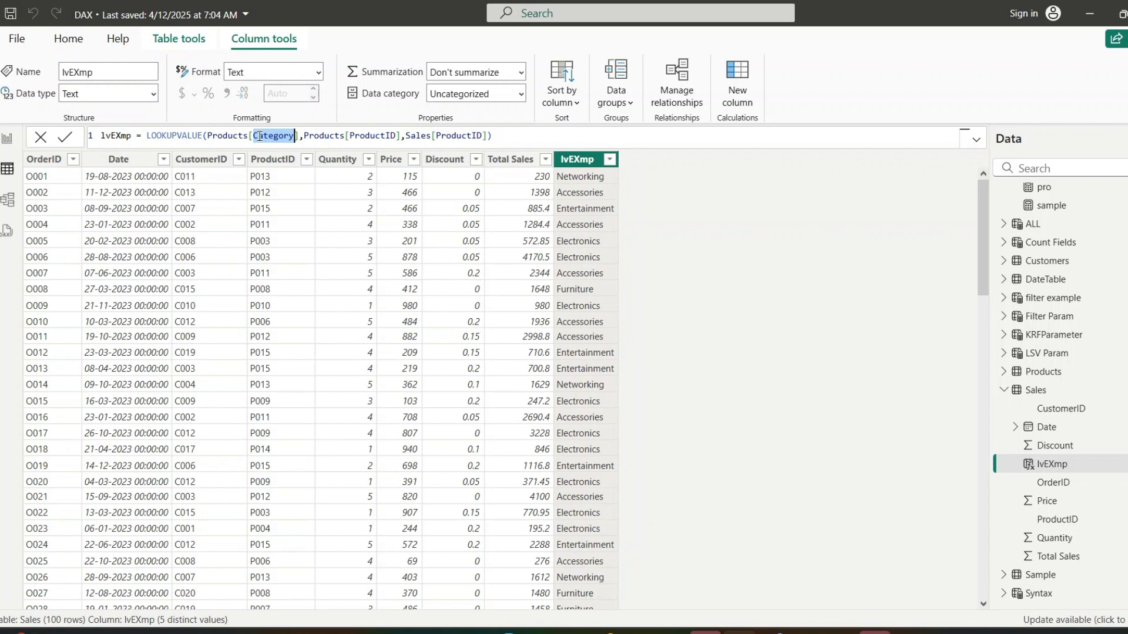
{"action": "left_click", "coordinate": [303, 136]}
{"action": "left_click_drag", "start_coordinate": [303, 136], "coordinate": [401, 136]}
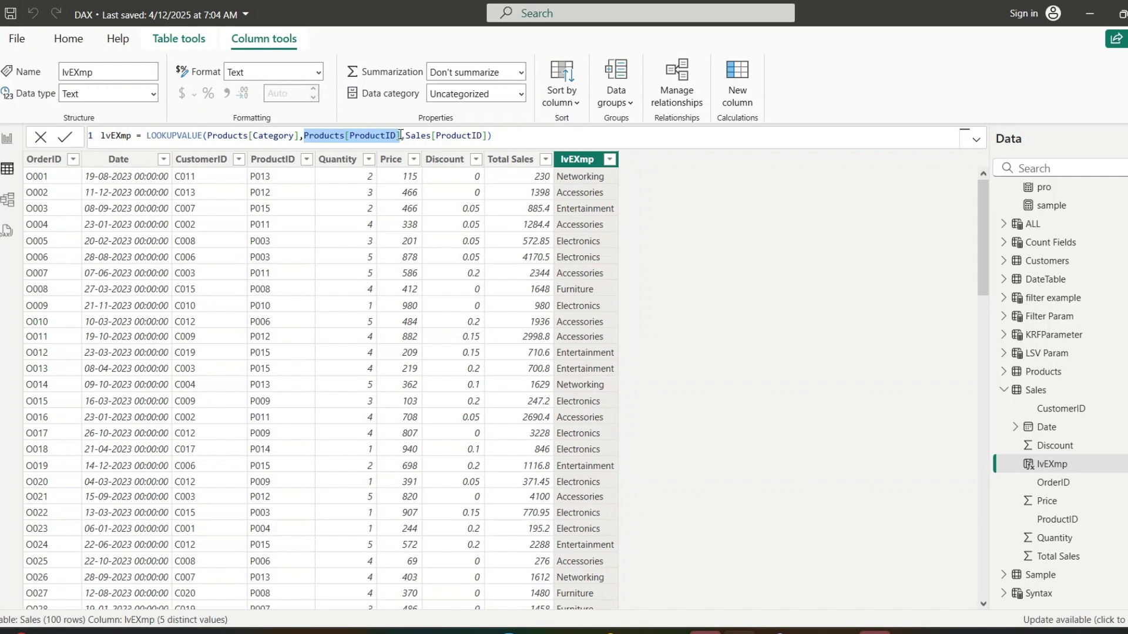
{"action": "left_click_drag", "start_coordinate": [405, 136], "coordinate": [484, 136]}
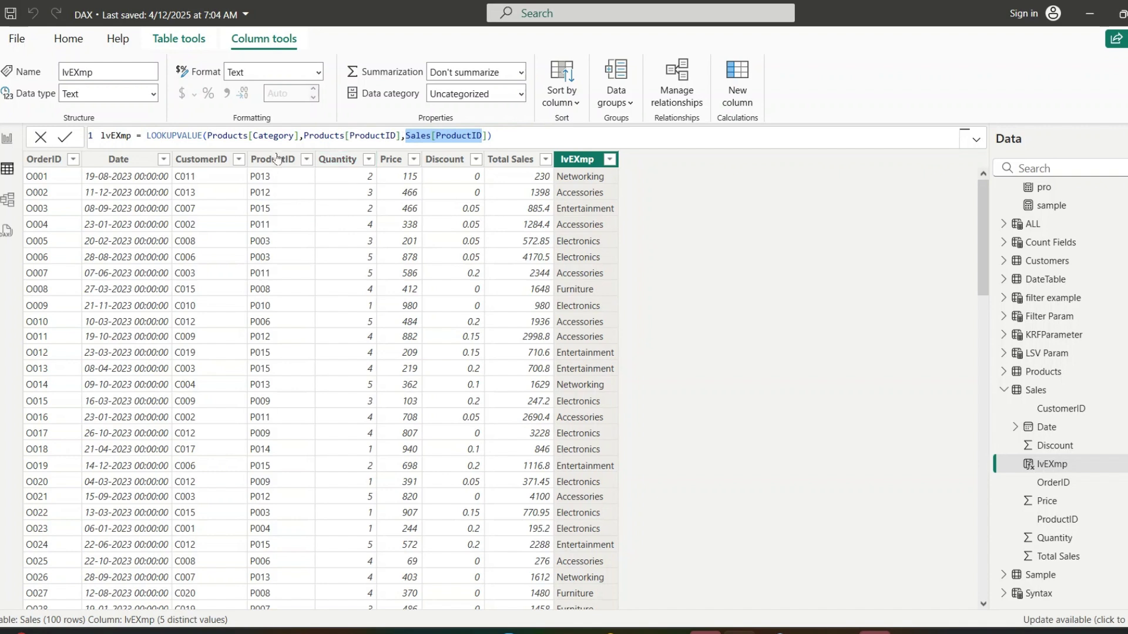
{"action": "left_click_drag", "start_coordinate": [209, 137], "coordinate": [405, 136]}
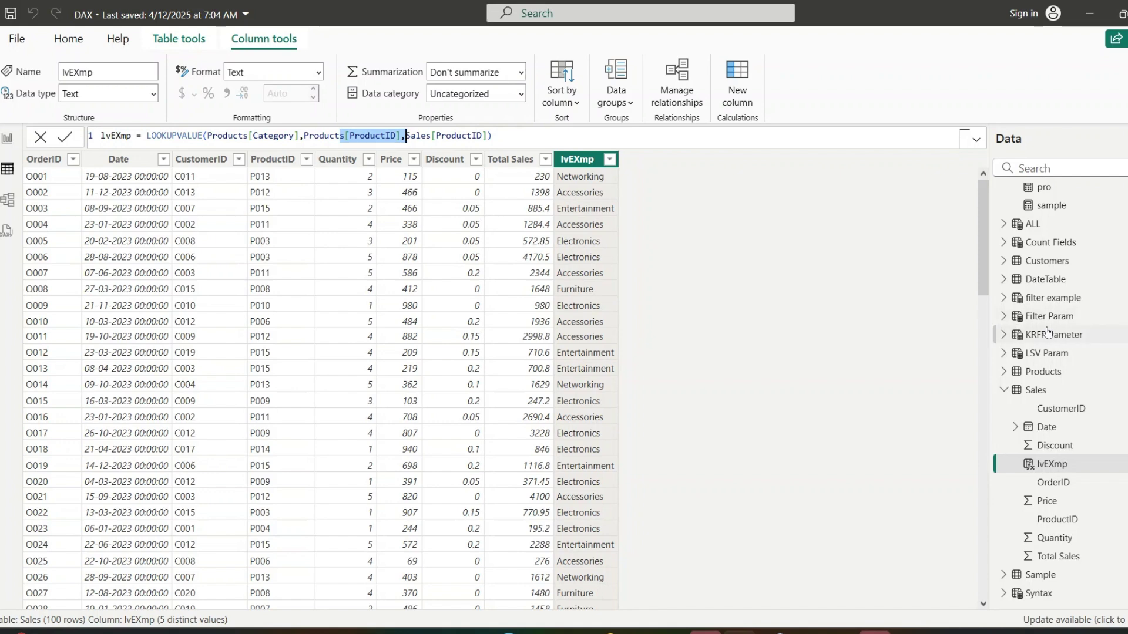
Step: Compare the Products and Sales table data, and review the full formula of the lvEXmp column against it
{"action": "left_click", "coordinate": [1052, 372]}
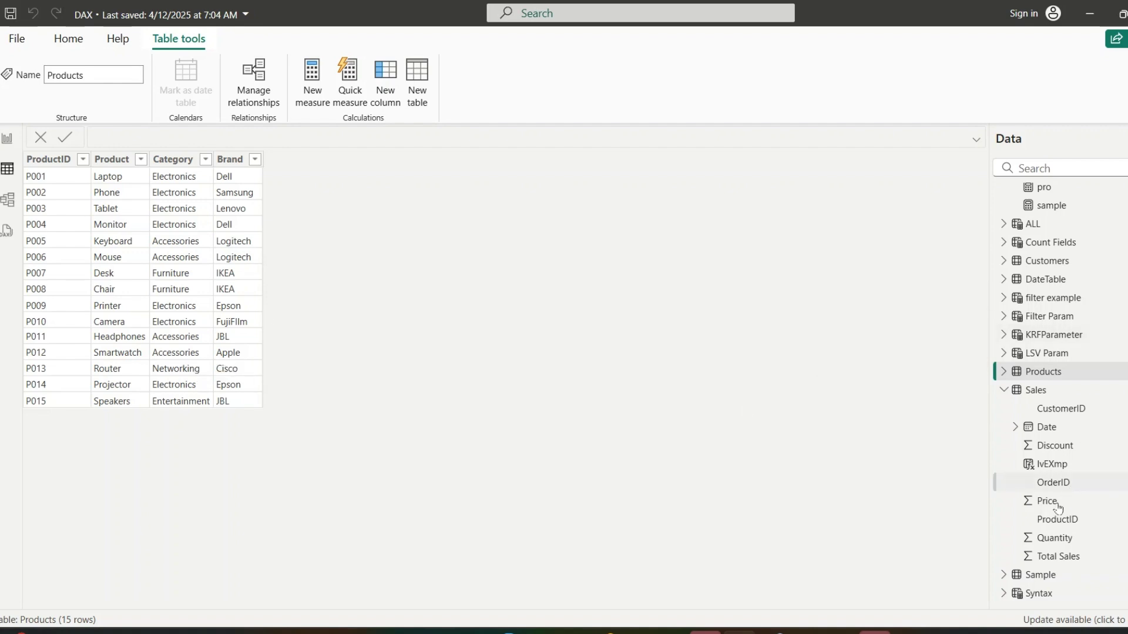
{"action": "left_click", "coordinate": [1041, 391]}
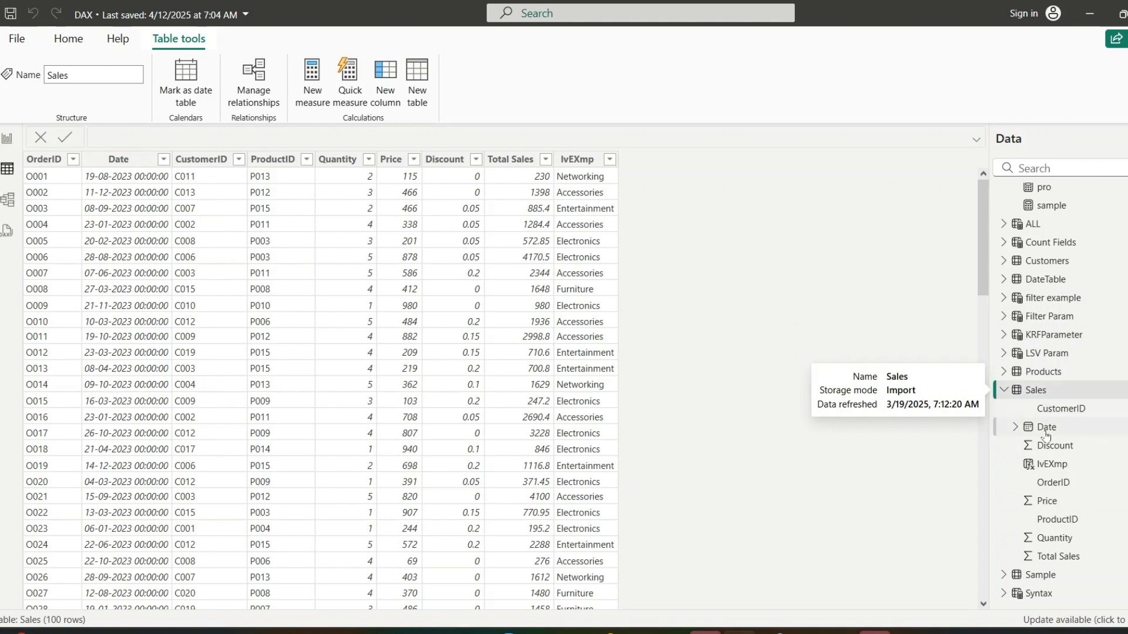
{"action": "left_click", "coordinate": [1053, 465]}
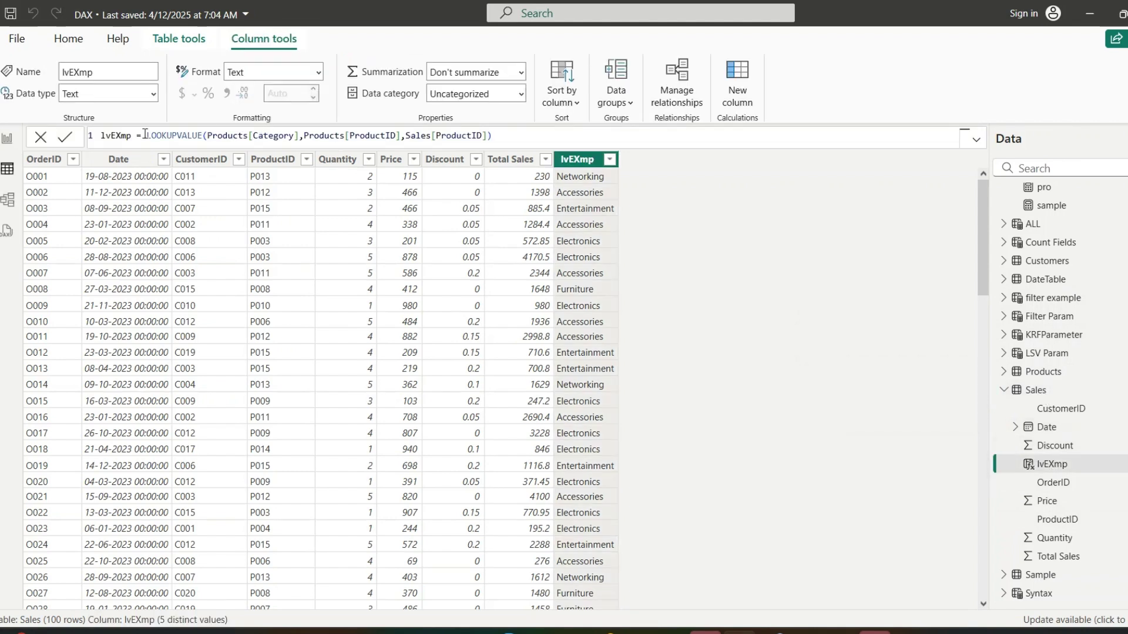
{"action": "left_click_drag", "start_coordinate": [146, 136], "coordinate": [495, 136]}
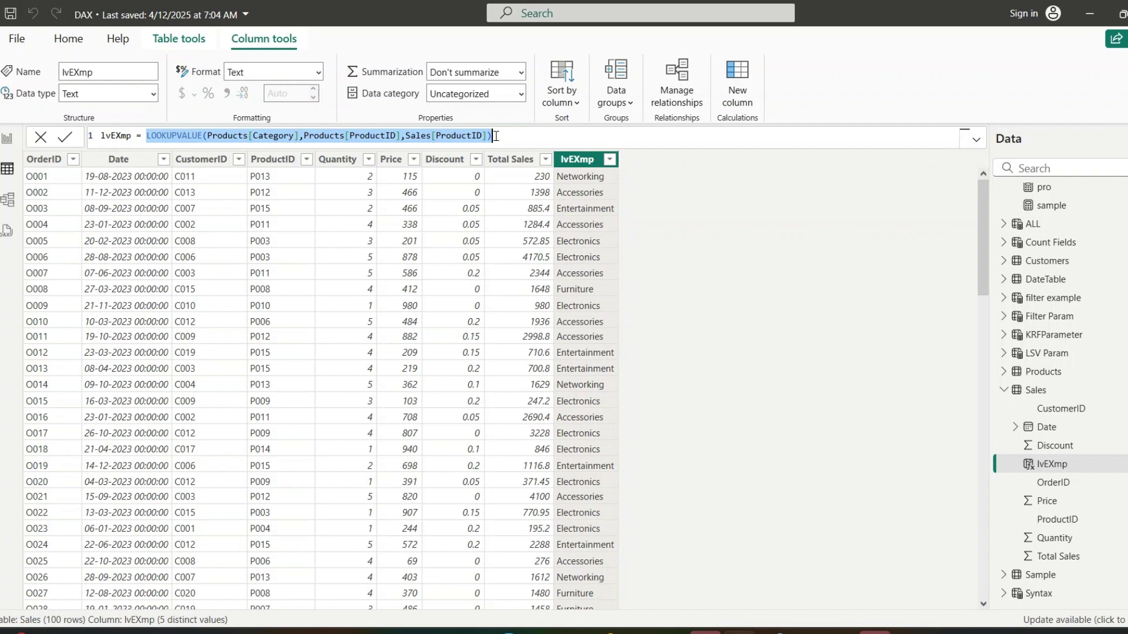
{"action": "left_click", "coordinate": [179, 137]}
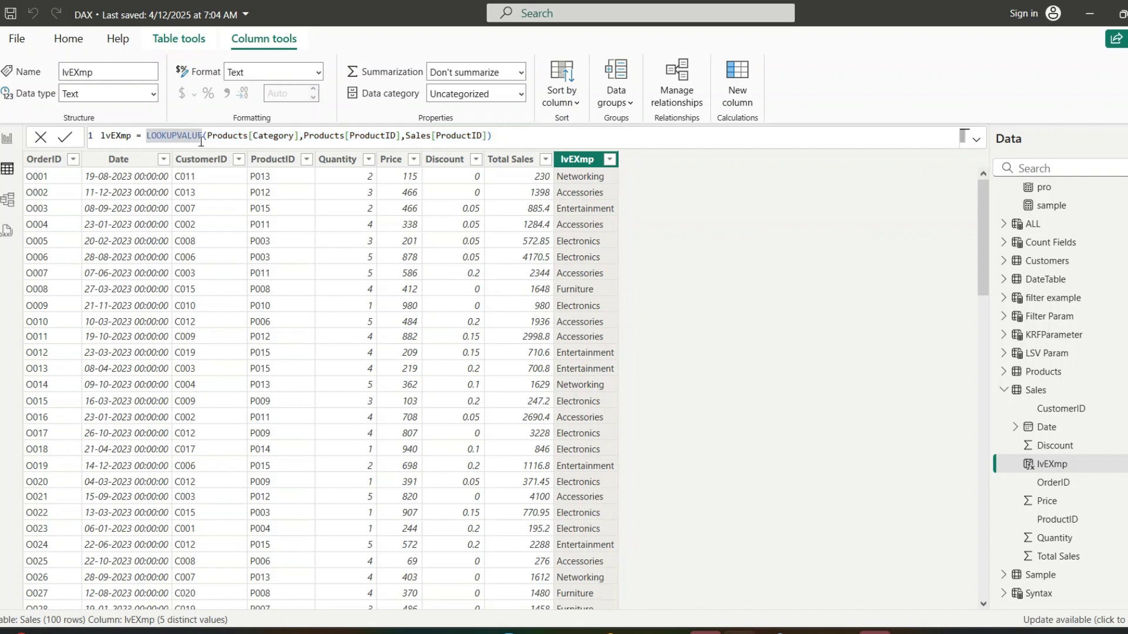
{"action": "left_click_drag", "start_coordinate": [204, 136], "coordinate": [299, 134]}
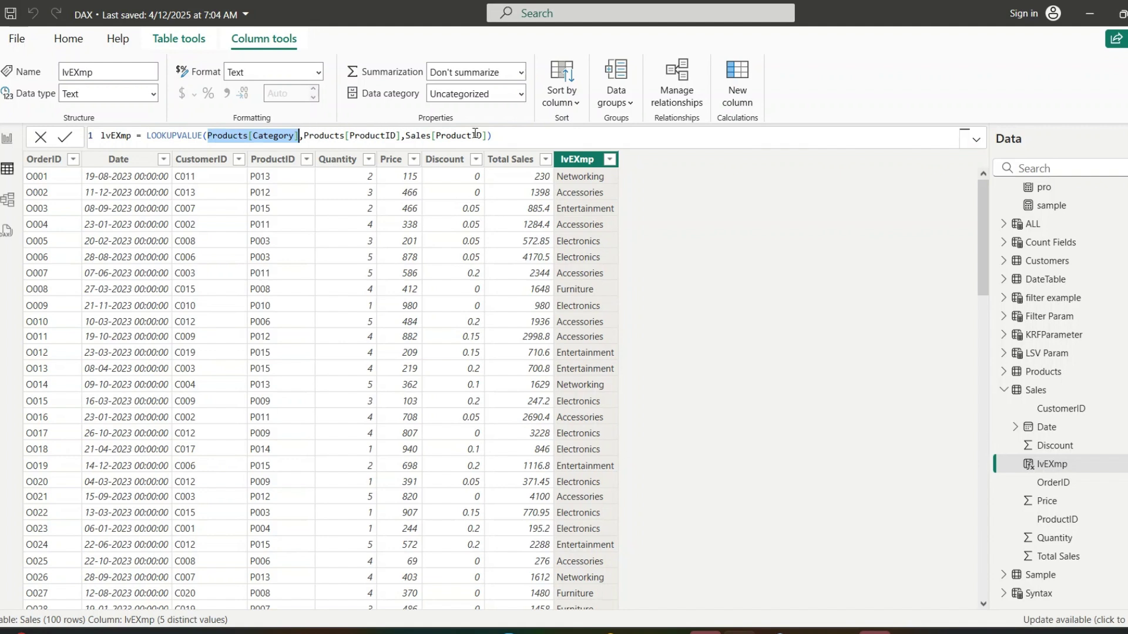
{"action": "left_click", "coordinate": [504, 132]}
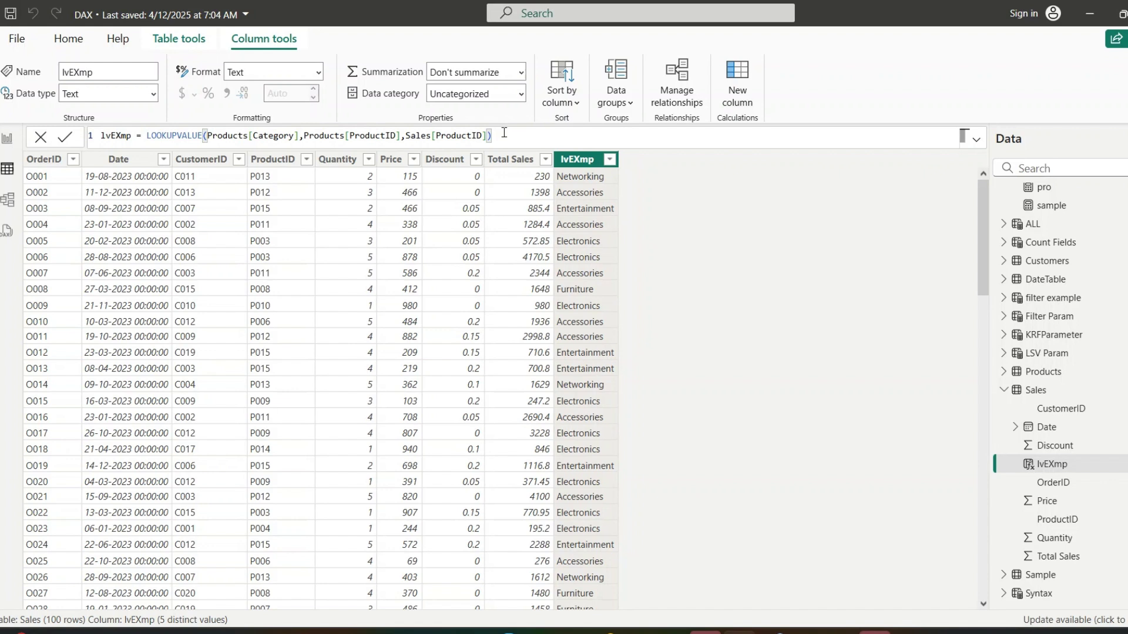
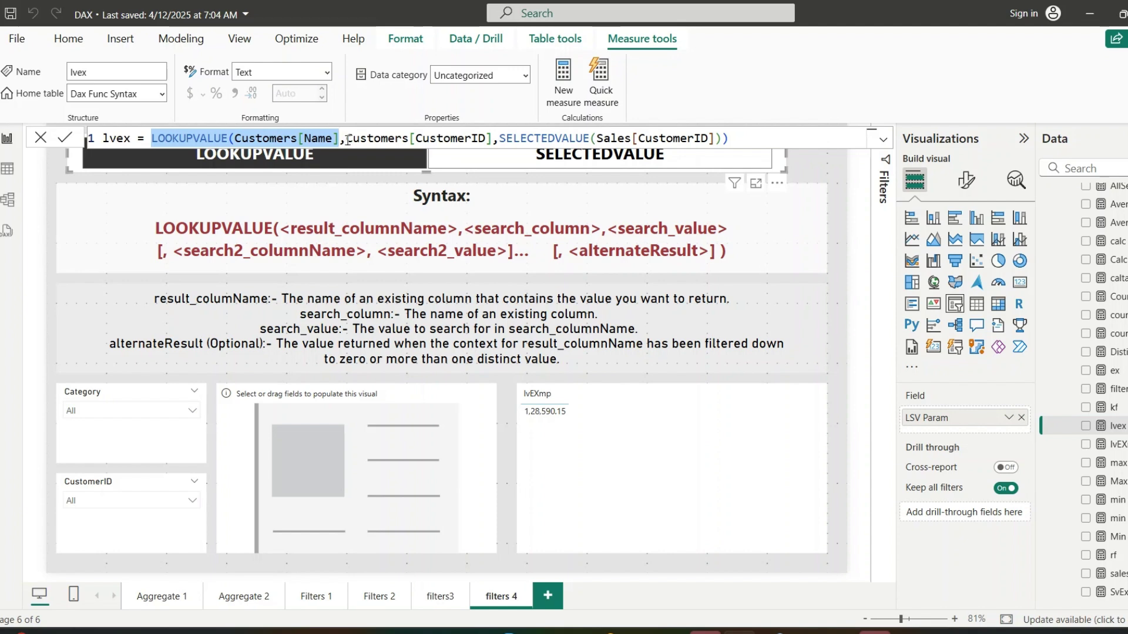
Step: Examine the lvex measure's LOOKUPVALUE arguments: Customers[Name], Customers[CustomerID] and SELECTEDVALUE(Sales[CustomerID])
{"action": "left_click_drag", "start_coordinate": [346, 139], "coordinate": [498, 141]}
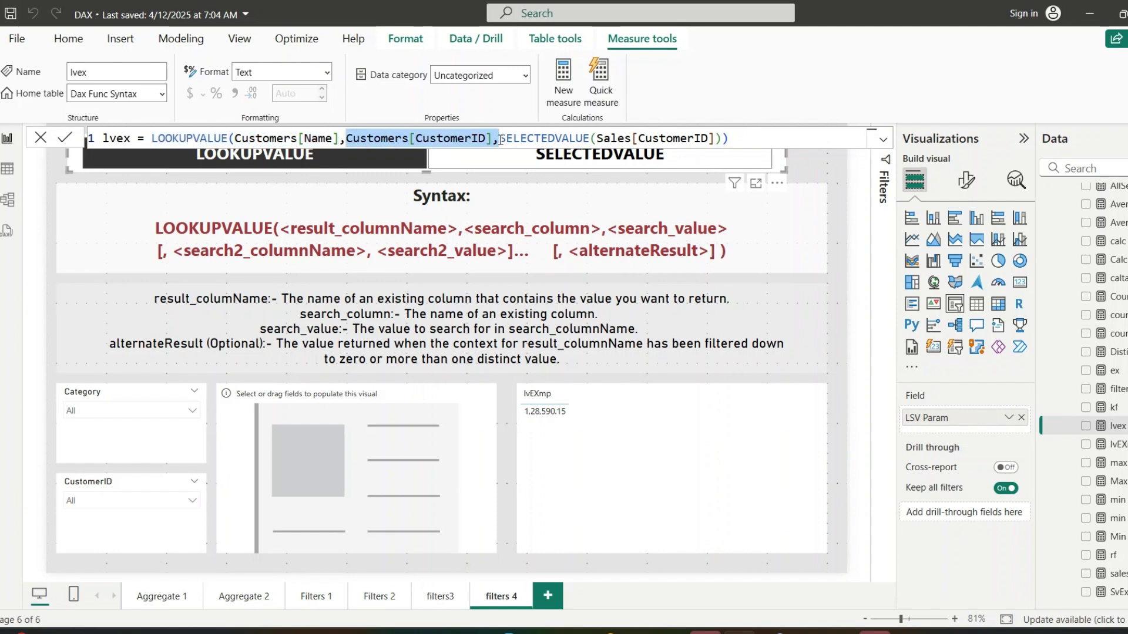
{"action": "left_click_drag", "start_coordinate": [499, 139], "coordinate": [716, 130]}
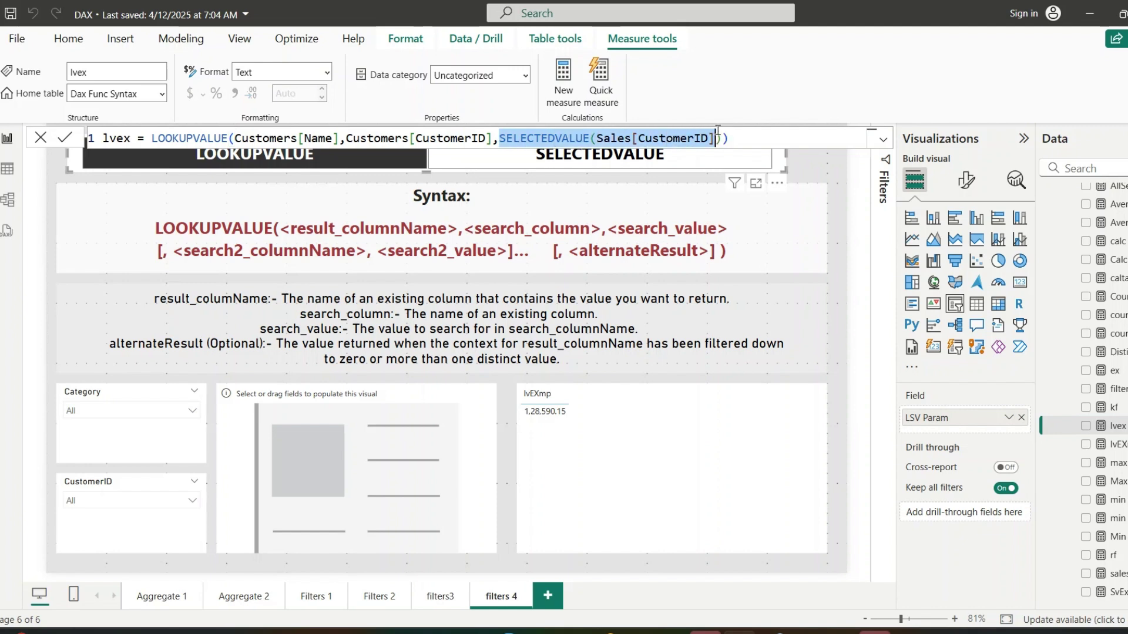
{"action": "left_click", "coordinate": [301, 139]}
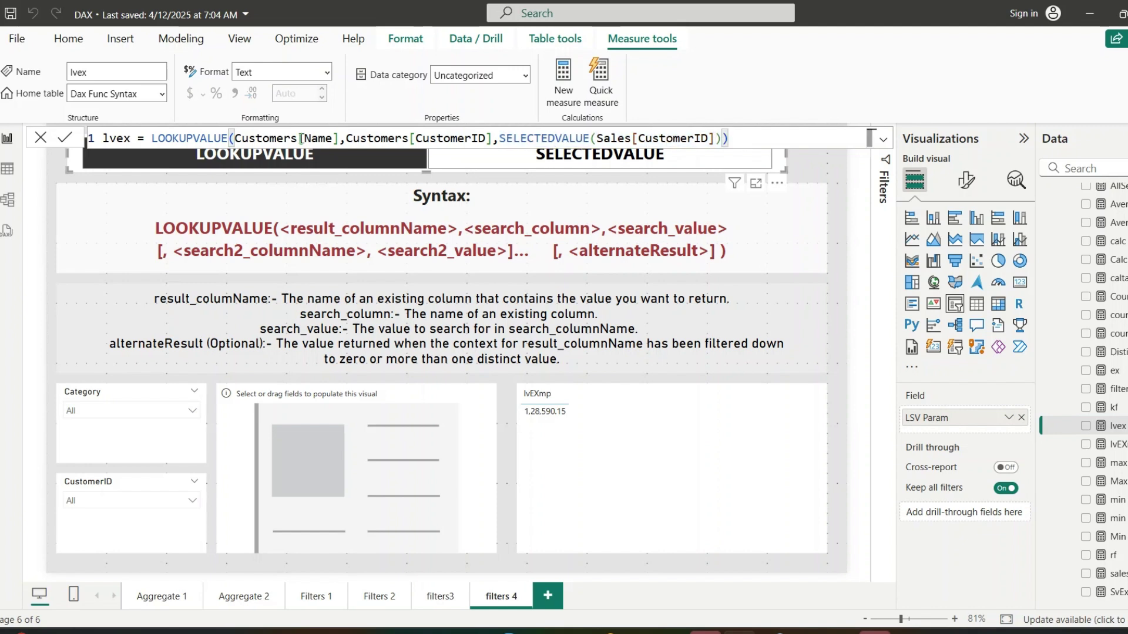
{"action": "left_click_drag", "start_coordinate": [152, 138], "coordinate": [346, 140]}
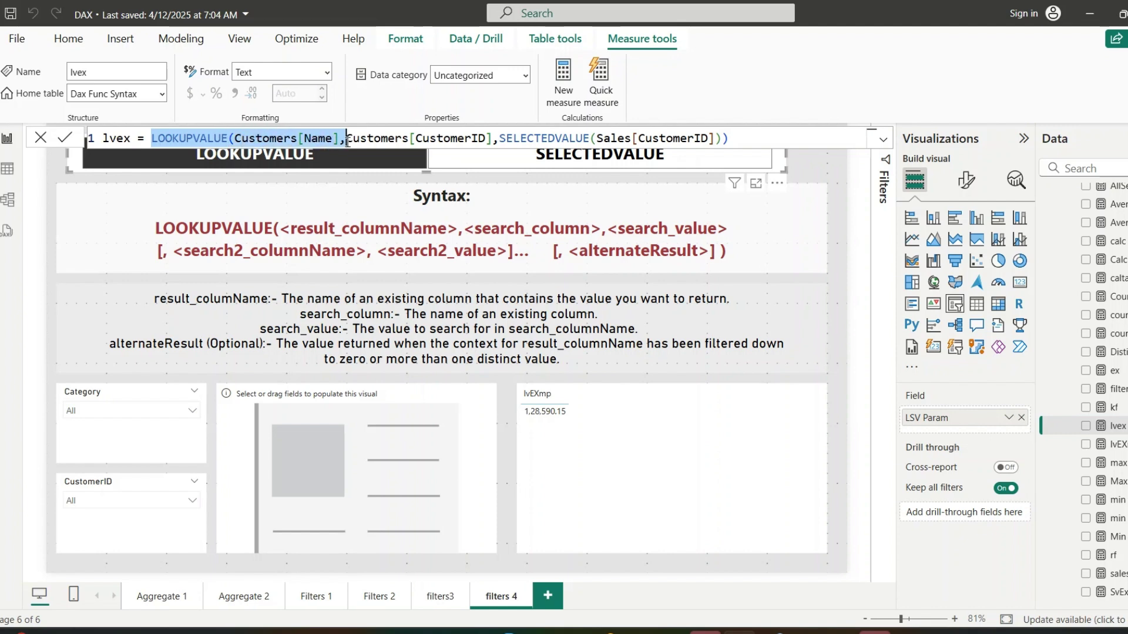
{"action": "left_click", "coordinate": [347, 140]}
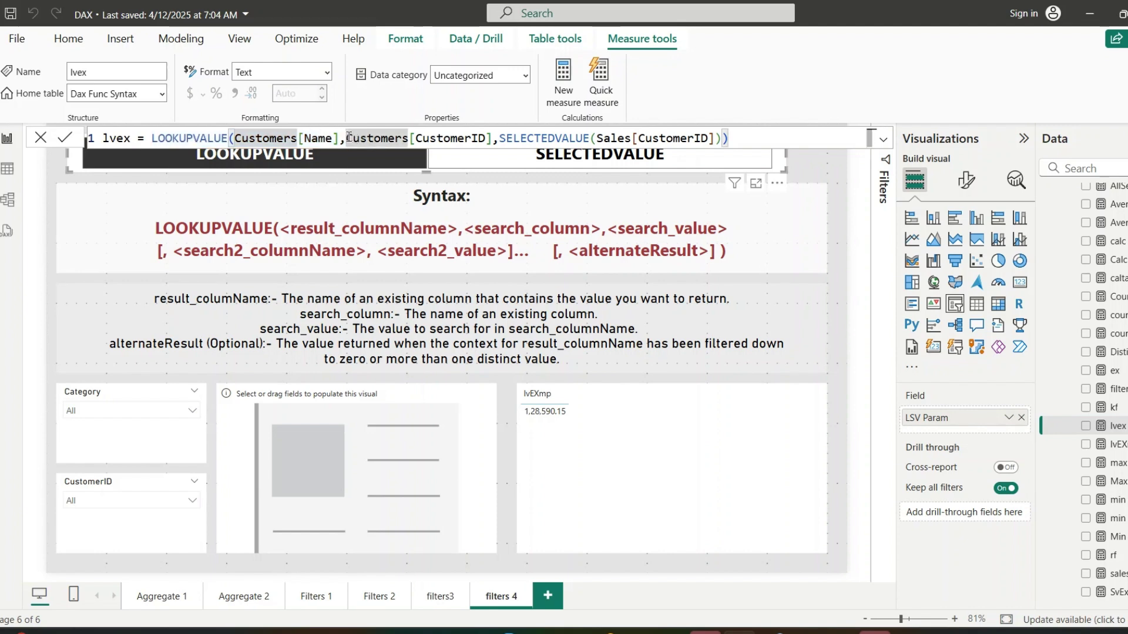
{"action": "left_click_drag", "start_coordinate": [347, 139], "coordinate": [721, 141]}
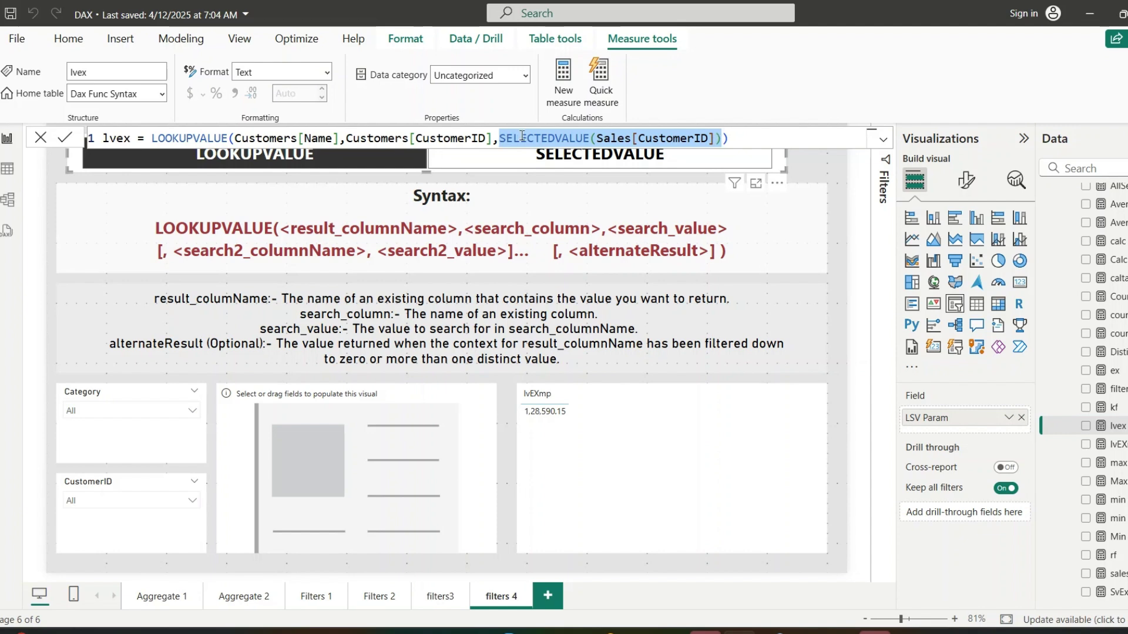
{"action": "double_click", "coordinate": [317, 138]}
{"action": "left_click", "coordinate": [318, 138]}
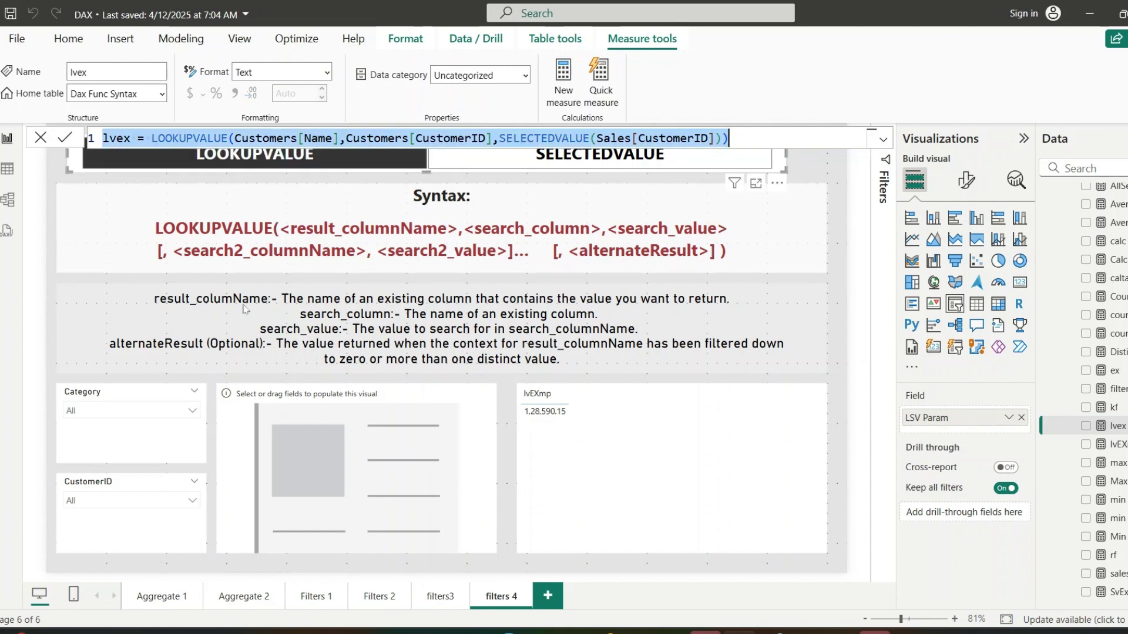
Step: Add the lvex measure to the empty card visual beside the Category and CustomerID slicers
{"action": "left_click", "coordinate": [147, 489]}
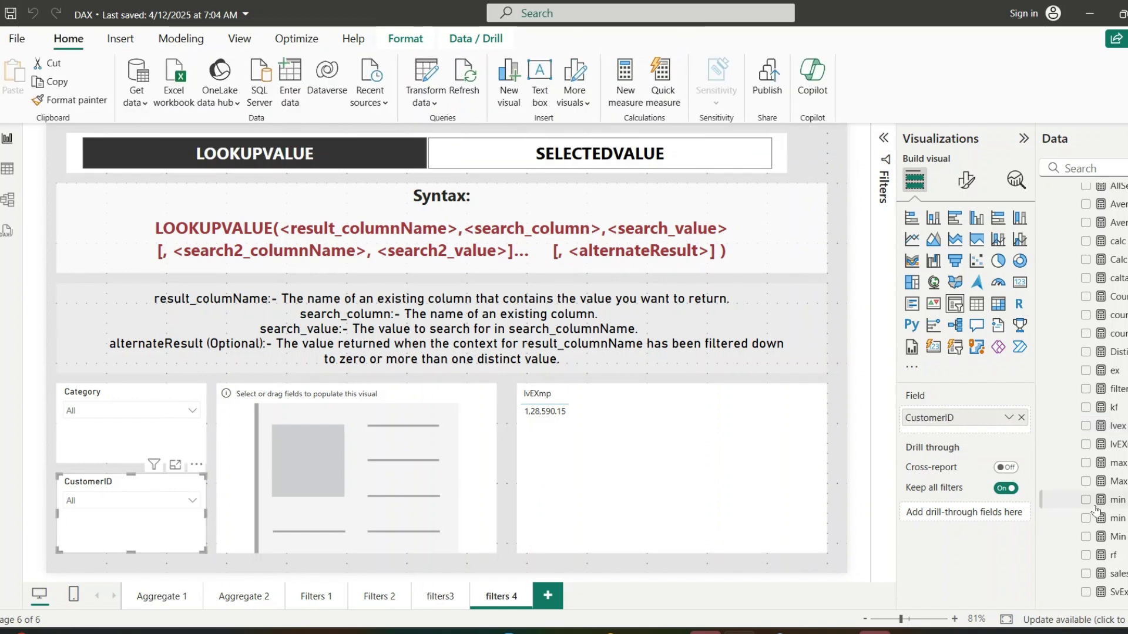
{"action": "left_click", "coordinate": [460, 462]}
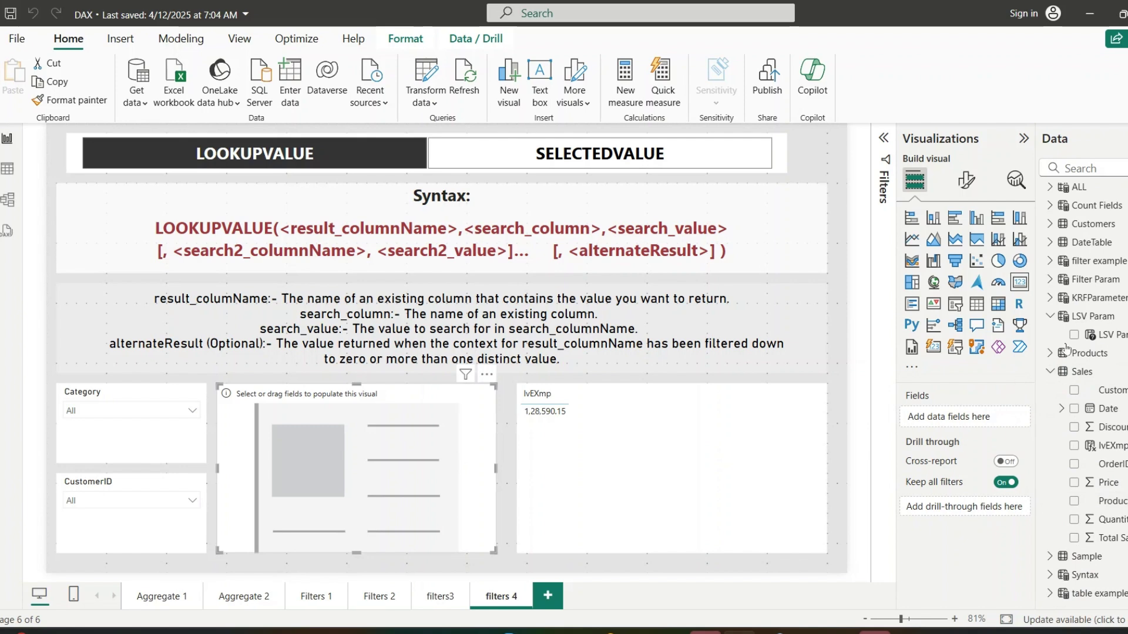
{"action": "scroll", "coordinate": [1088, 347], "scroll_direction": "down", "scroll_amount": 10}
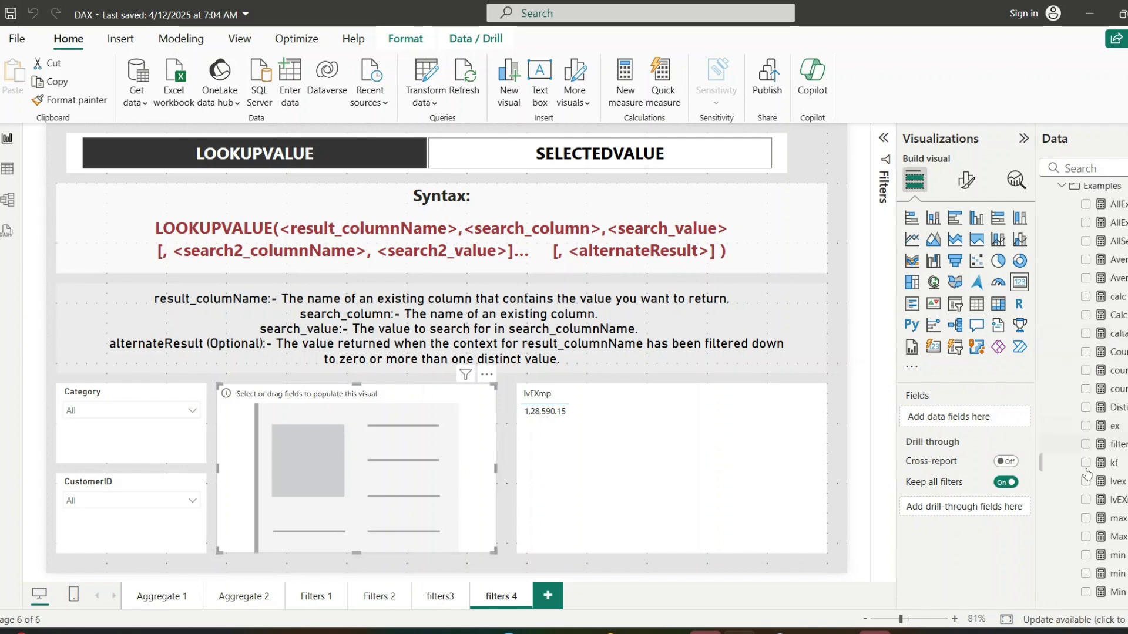
{"action": "left_click", "coordinate": [1086, 482]}
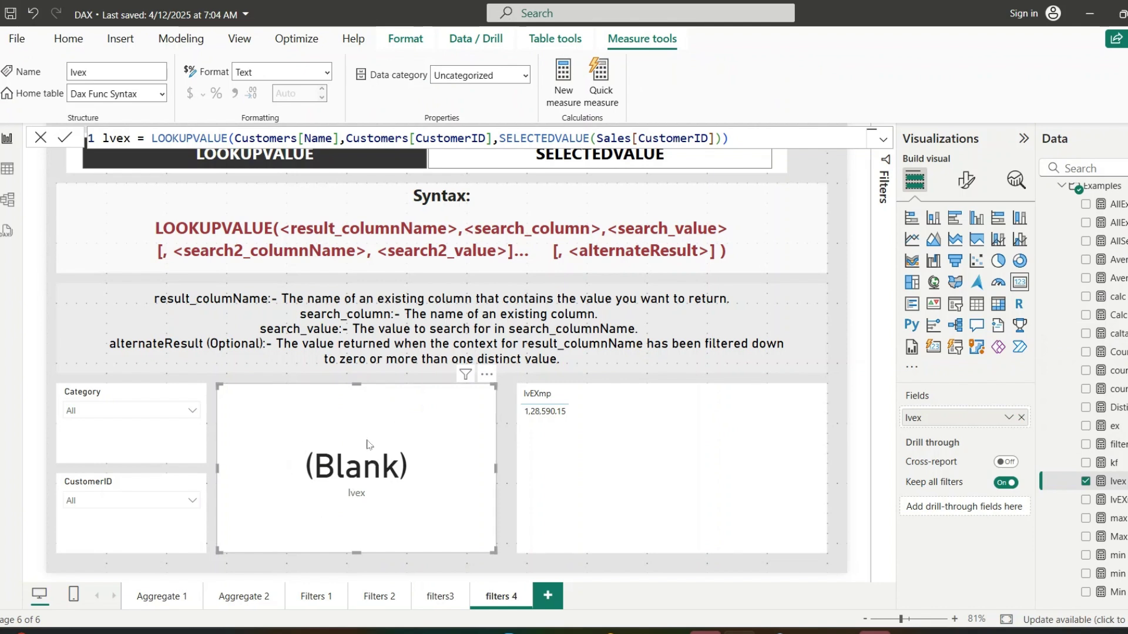
Step: View the CustomerID slicer's options and review the SELECTEDVALUE(Sales[CustomerID]) argument in the lvex measure
{"action": "left_click", "coordinate": [101, 500]}
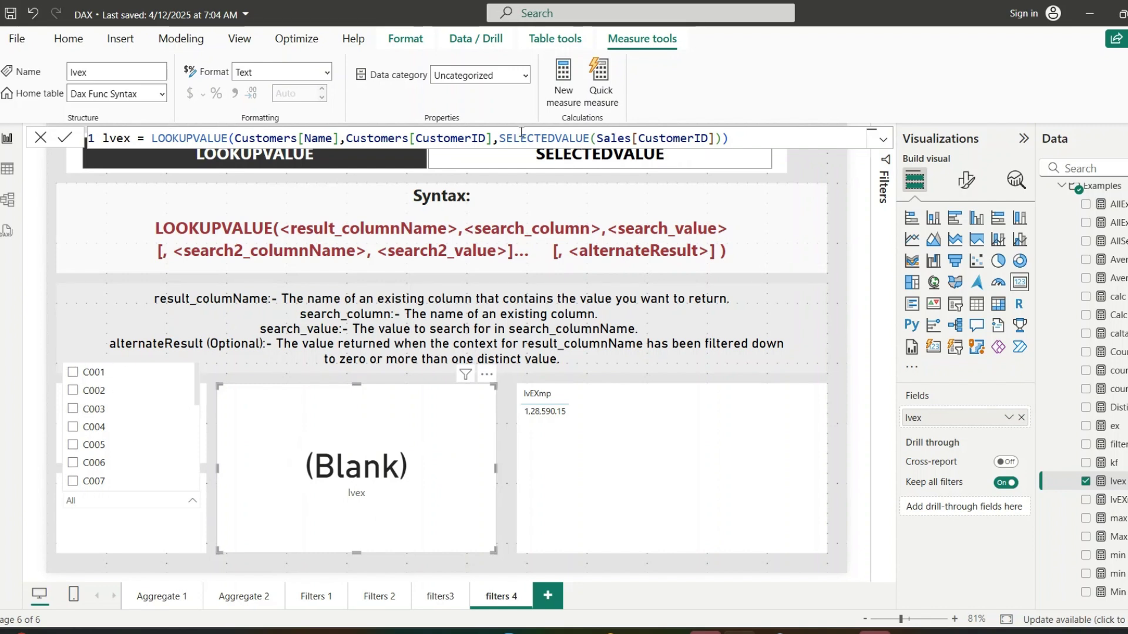
{"action": "left_click_drag", "start_coordinate": [499, 138], "coordinate": [725, 140]}
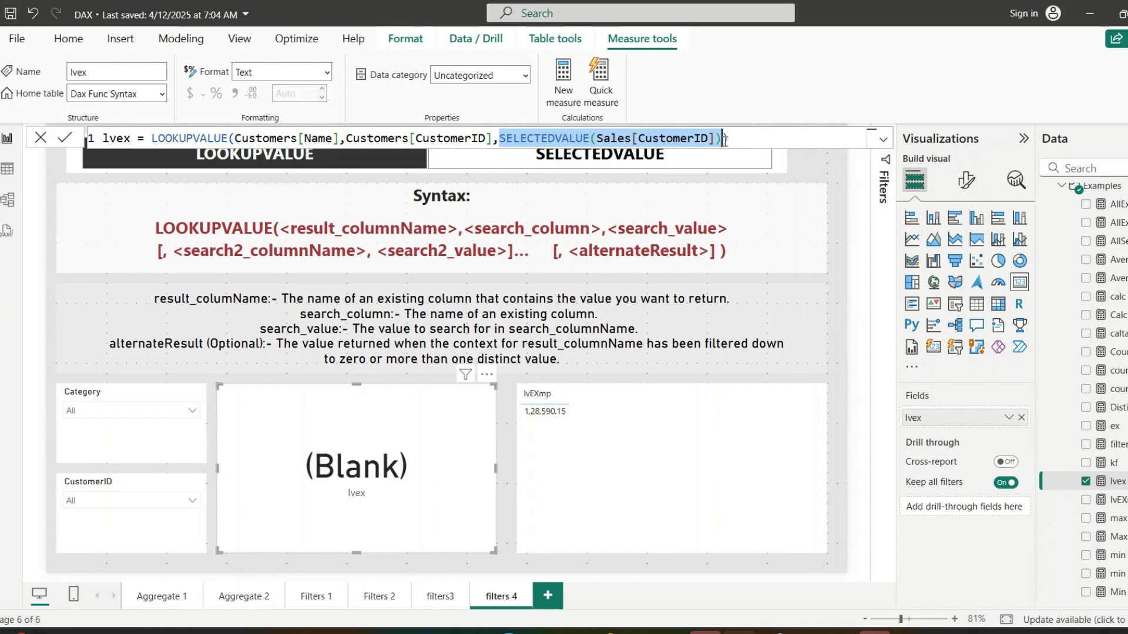
{"action": "left_click", "coordinate": [725, 140]}
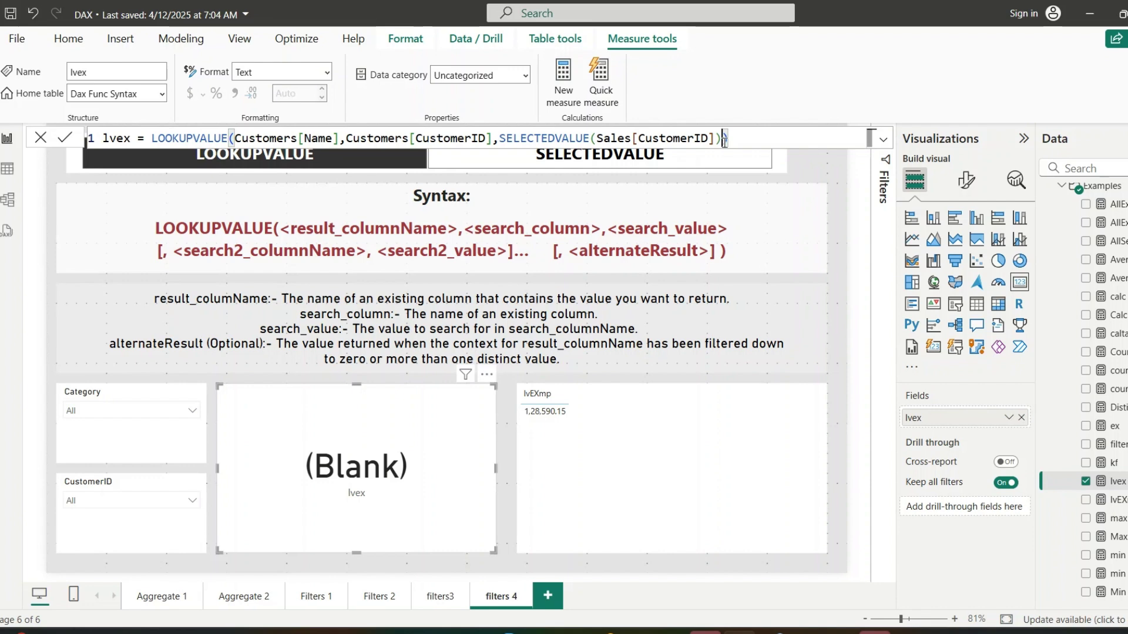
Step: Add "Customer Name" as the alternate result of LOOKUPVALUE in the lvex measure and commit the formula
{"action": "type", "text": ","}
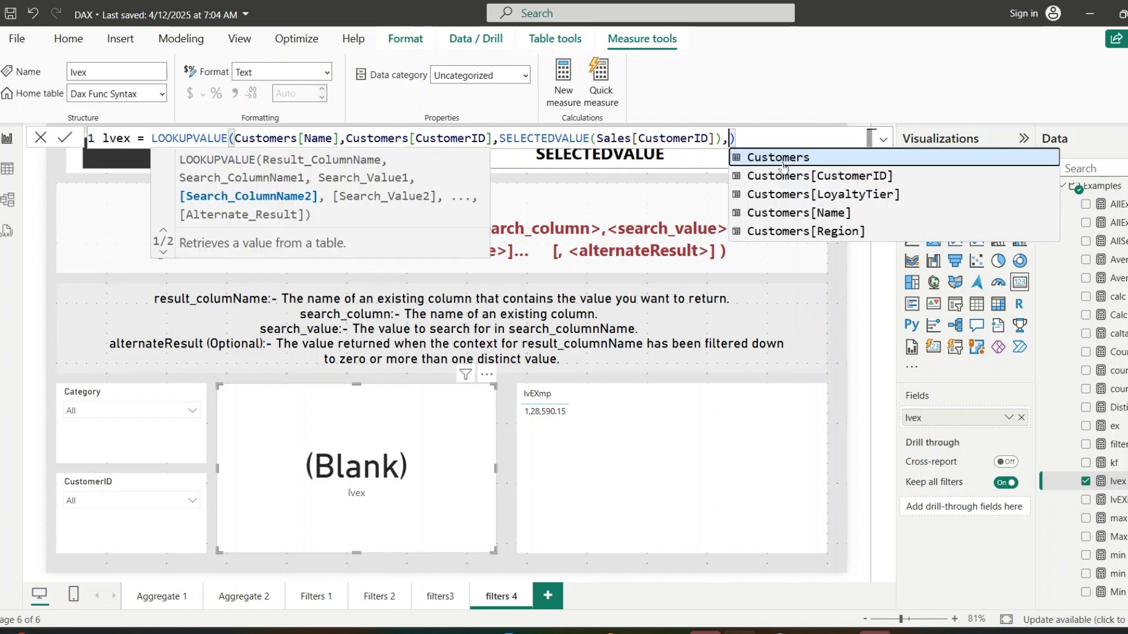
{"action": "type", "text": "\"Customer Name\""}
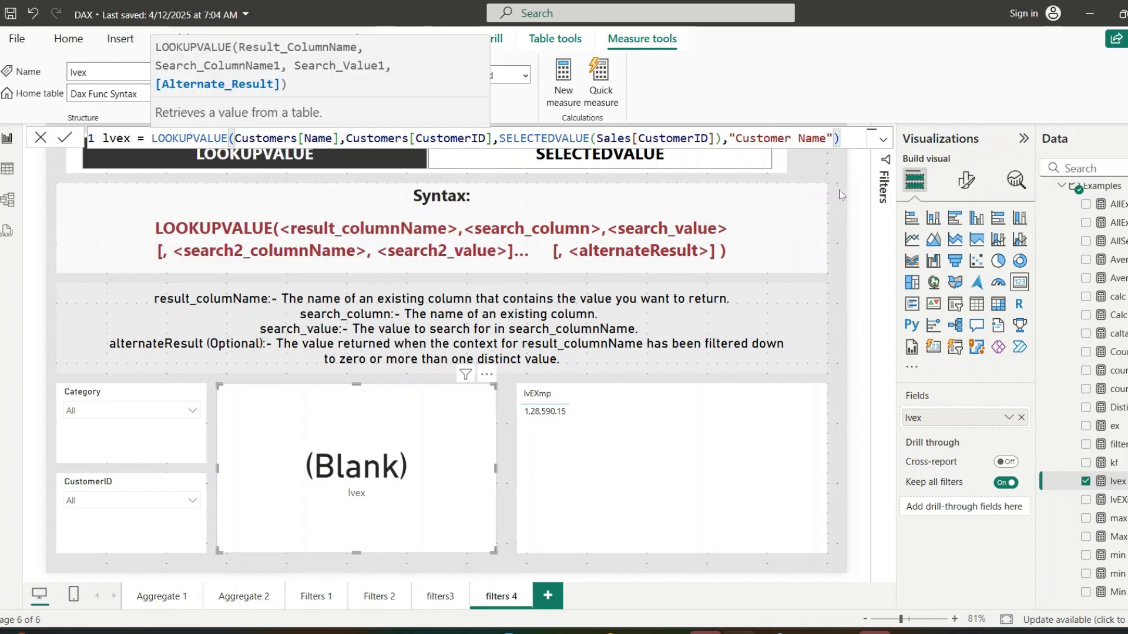
{"action": "key", "text": "Return"}
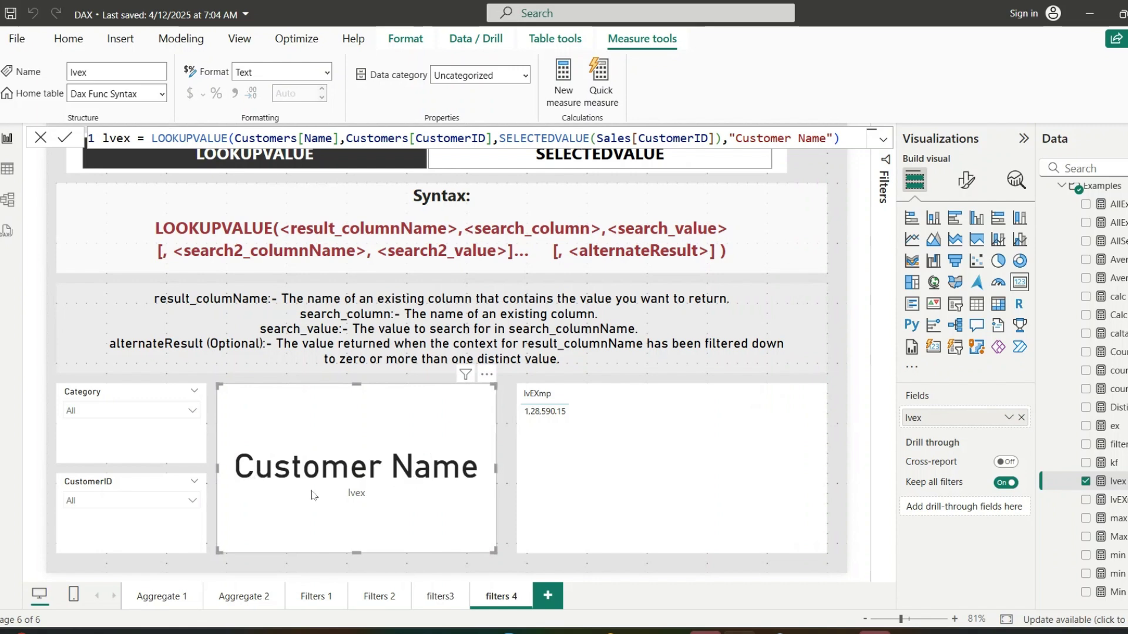
Step: View the CustomerID slicer's options and examine the "Customer Name" alternate result in the lvex measure
{"action": "left_click", "coordinate": [71, 503]}
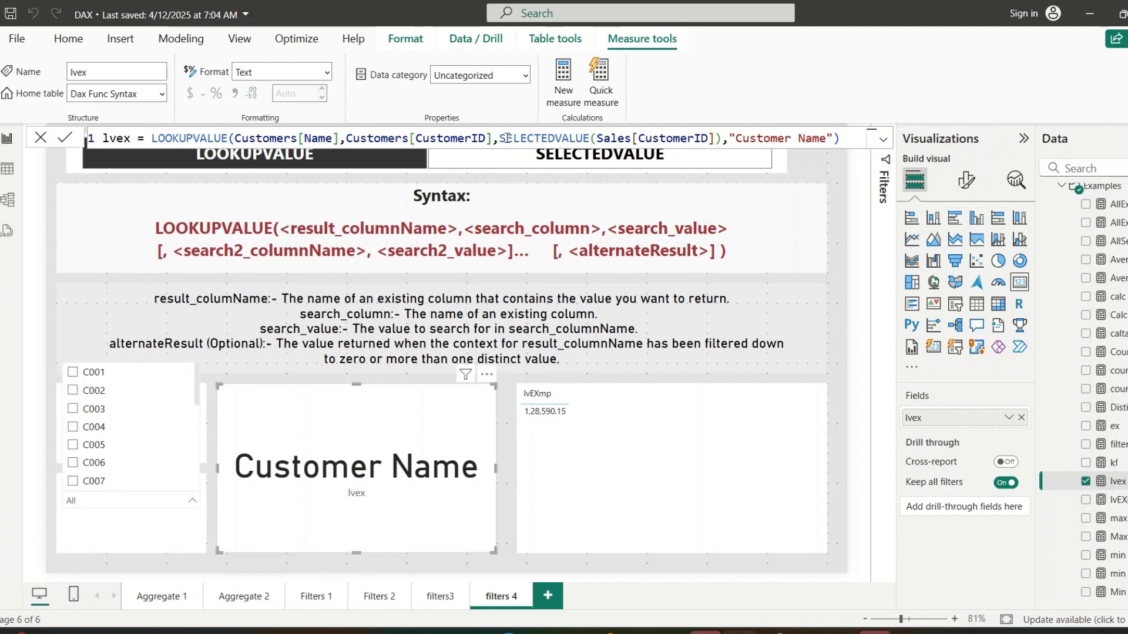
{"action": "left_click", "coordinate": [737, 138]}
{"action": "key", "text": "ctrl+shift+Right"}
{"action": "key", "text": "ctrl+shift+Right"}
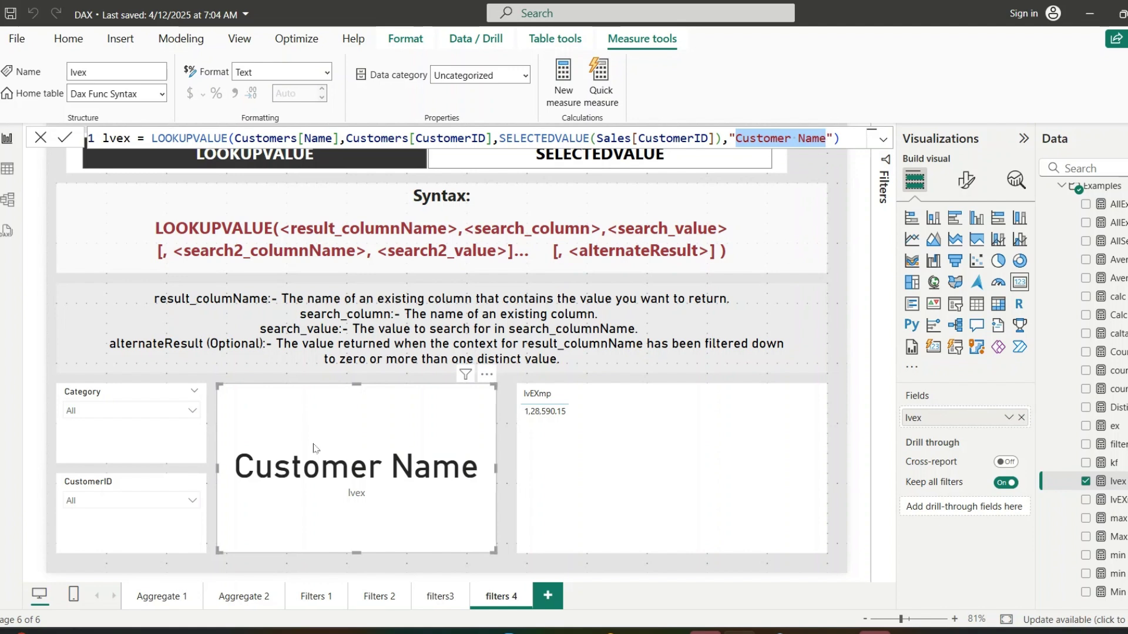
Step: Filter the CustomerID slicer by C003, C005 and finally C006 to test the lvex card
{"action": "left_click", "coordinate": [154, 503]}
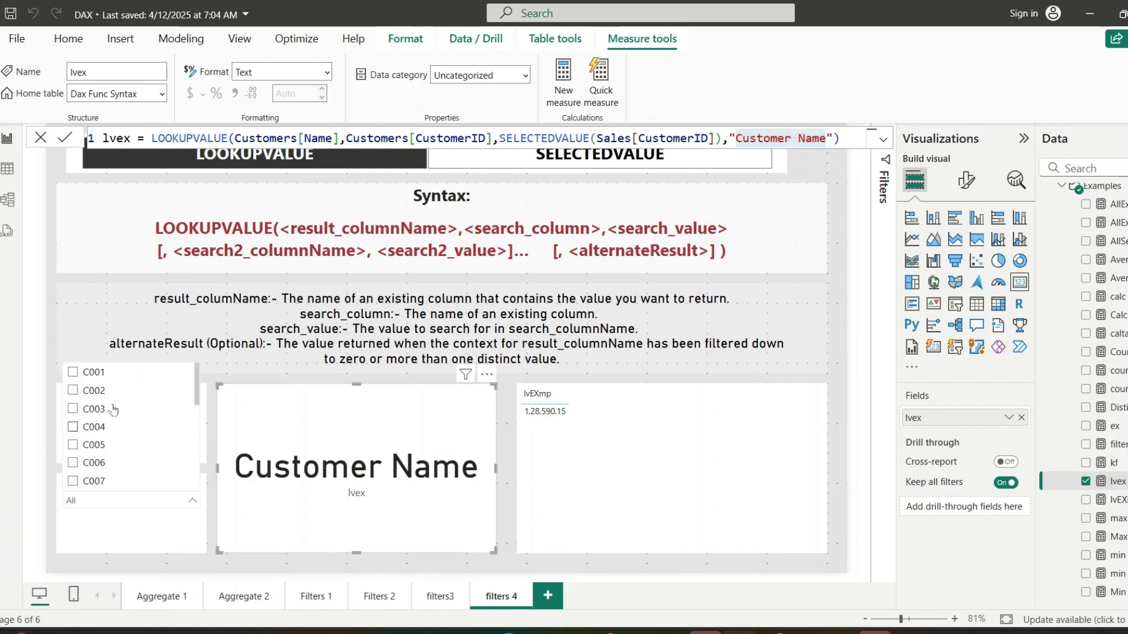
{"action": "left_click", "coordinate": [96, 410]}
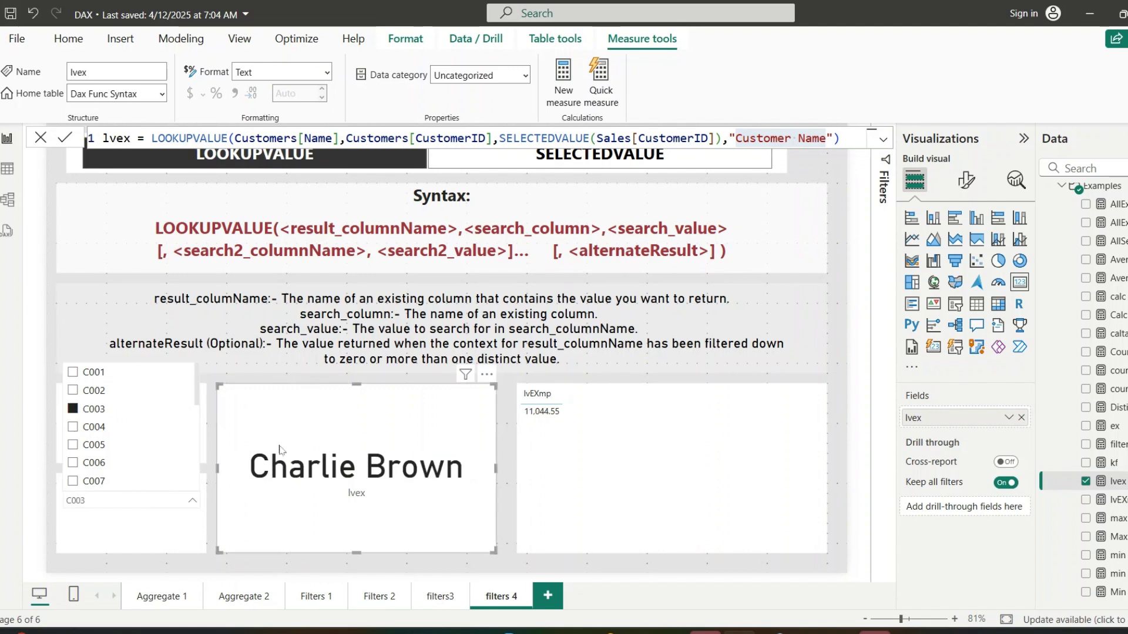
{"action": "left_click", "coordinate": [91, 445]}
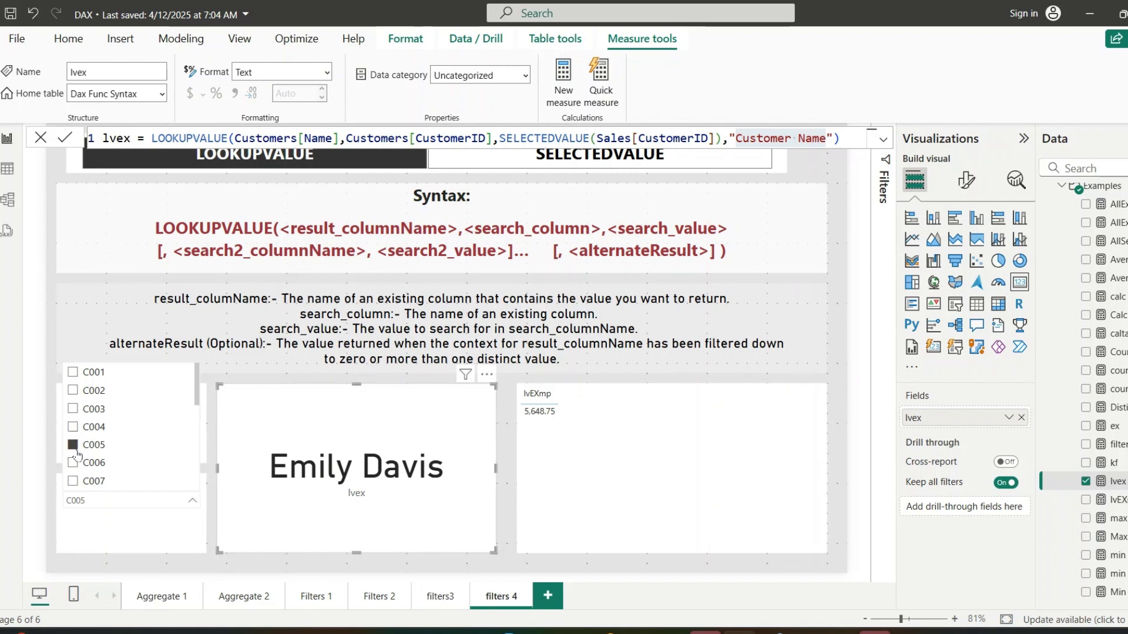
{"action": "left_click", "coordinate": [73, 463]}
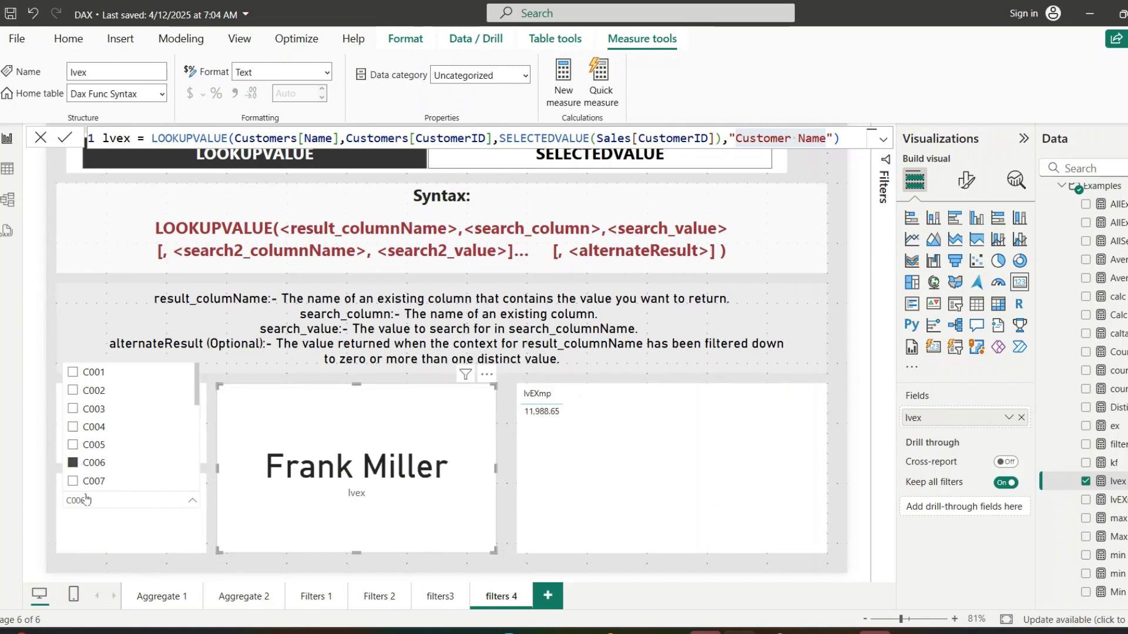
Step: Examine the SELECTEDVALUE call in the lvex measure, check the model's tables for relationships, and return to the report
{"action": "left_click_drag", "start_coordinate": [500, 139], "coordinate": [595, 141]}
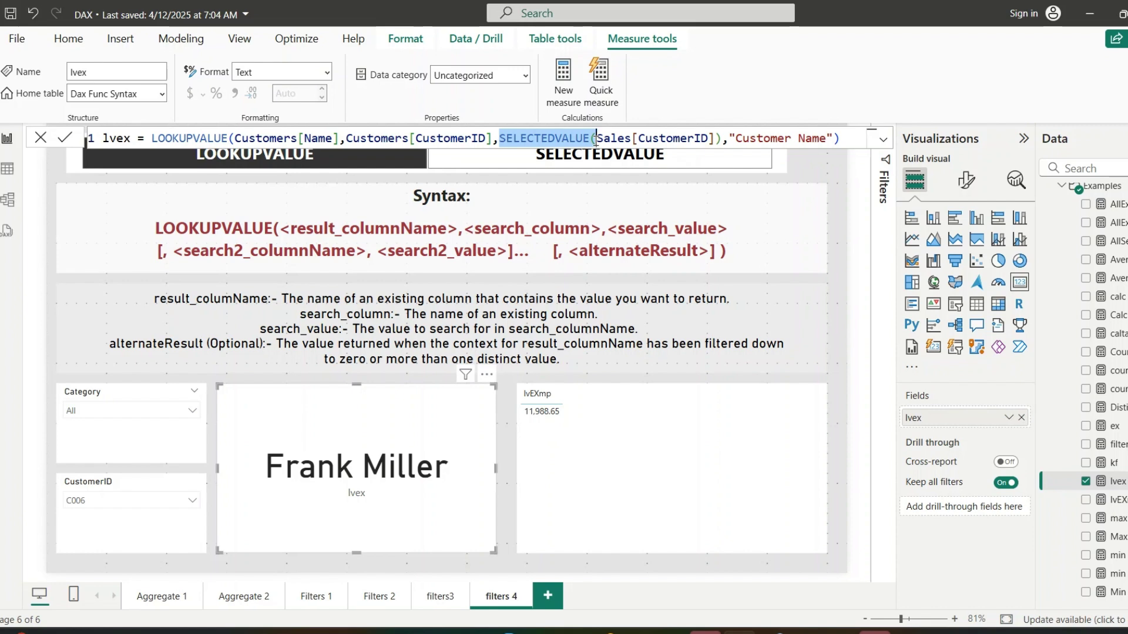
{"action": "left_click", "coordinate": [7, 201]}
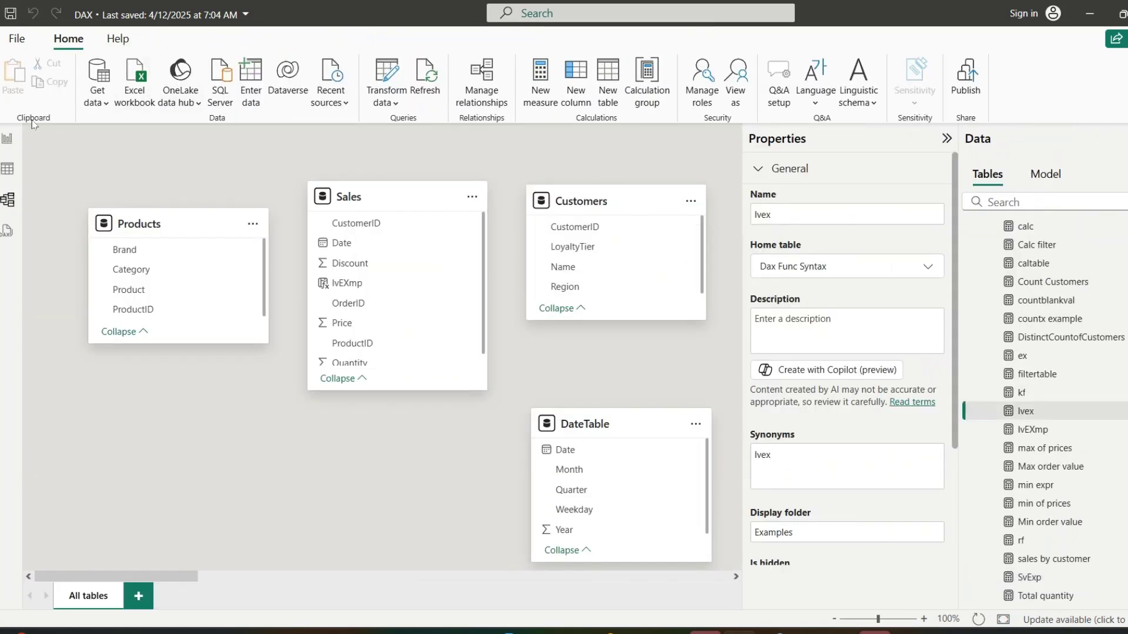
{"action": "left_click", "coordinate": [6, 139]}
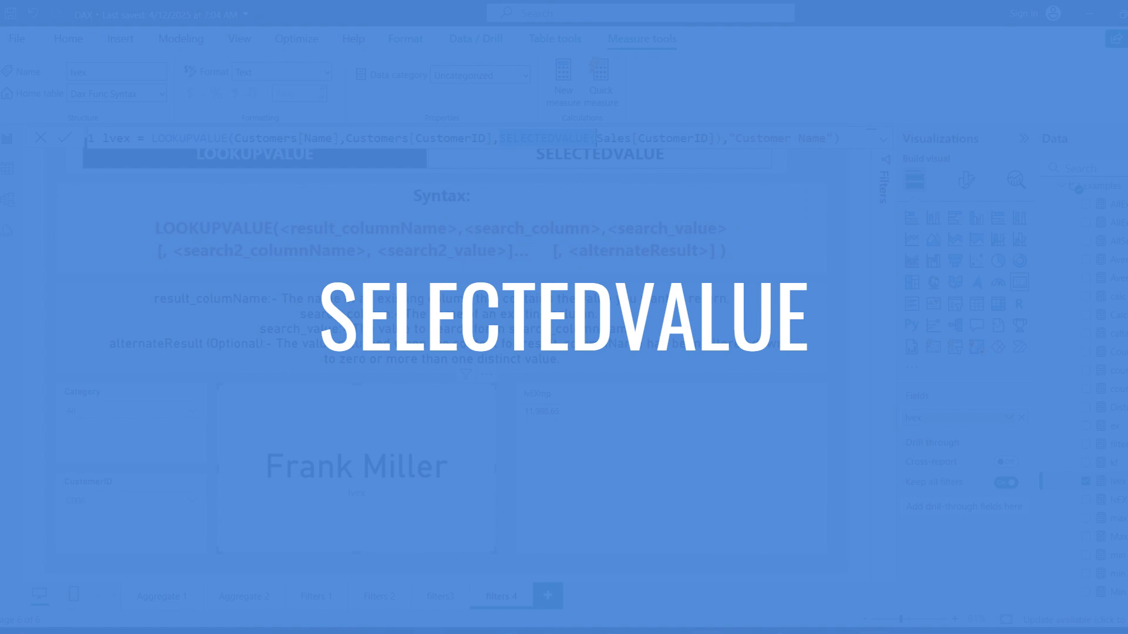
Step: Switch the syntax display to SELECTEDVALUE and review the Products[Category] argument of the SvExp measure
{"action": "left_click", "coordinate": [487, 156], "text": "ctrl"}
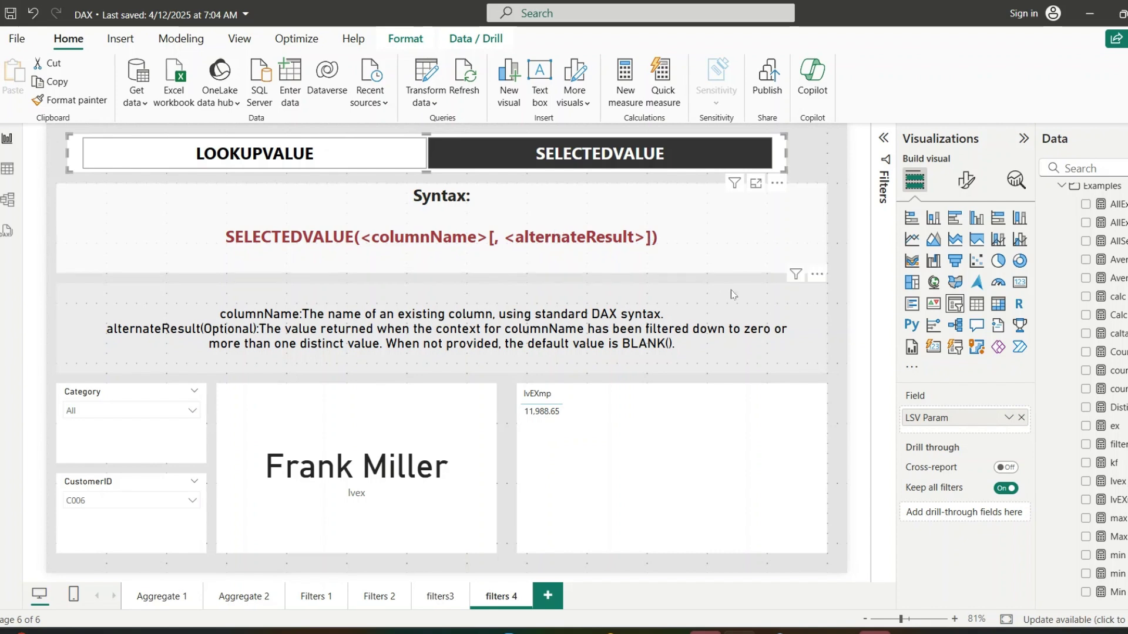
{"action": "scroll", "coordinate": [1106, 445], "scroll_direction": "down", "scroll_amount": 5}
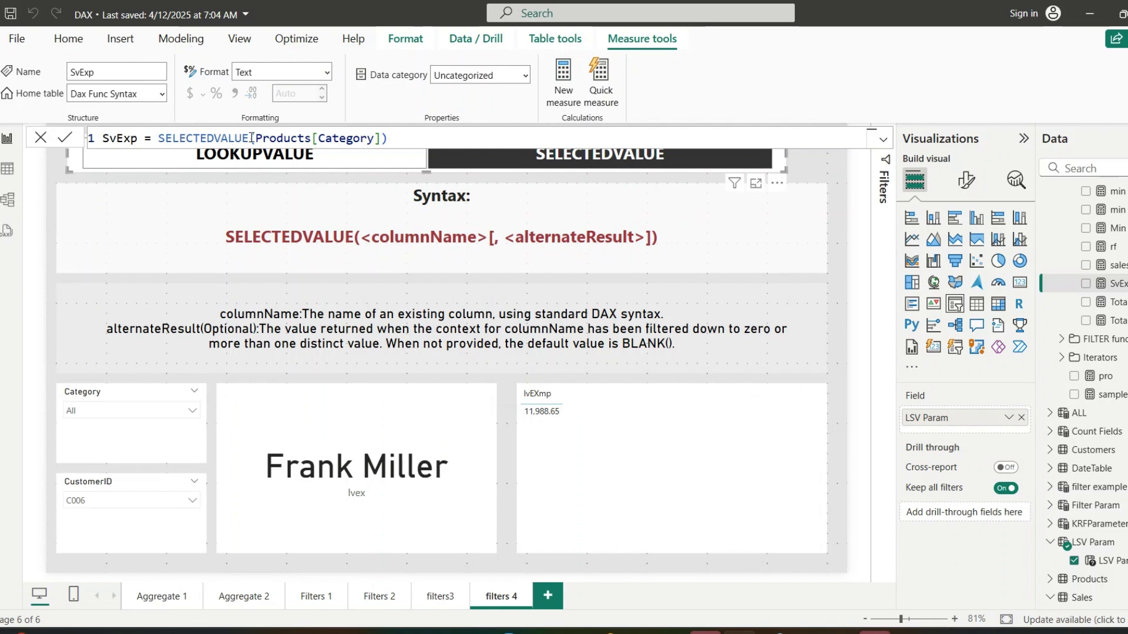
{"action": "left_click_drag", "start_coordinate": [256, 139], "coordinate": [381, 138]}
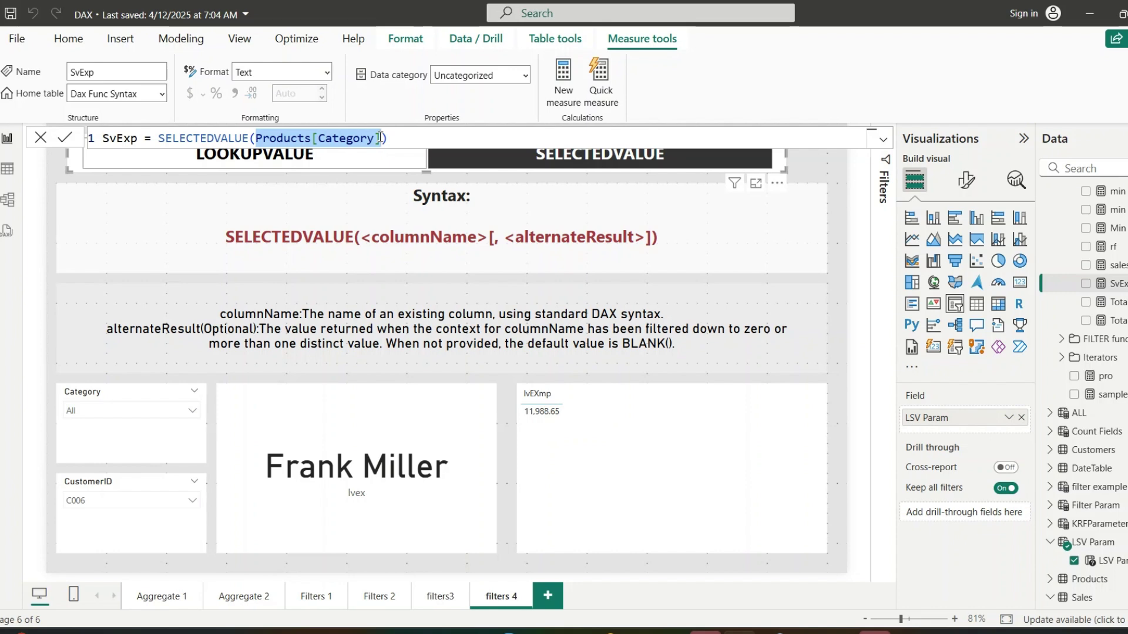
Step: Replace the lvex measure in the card visual with the SvExp measure
{"action": "left_click", "coordinate": [346, 425]}
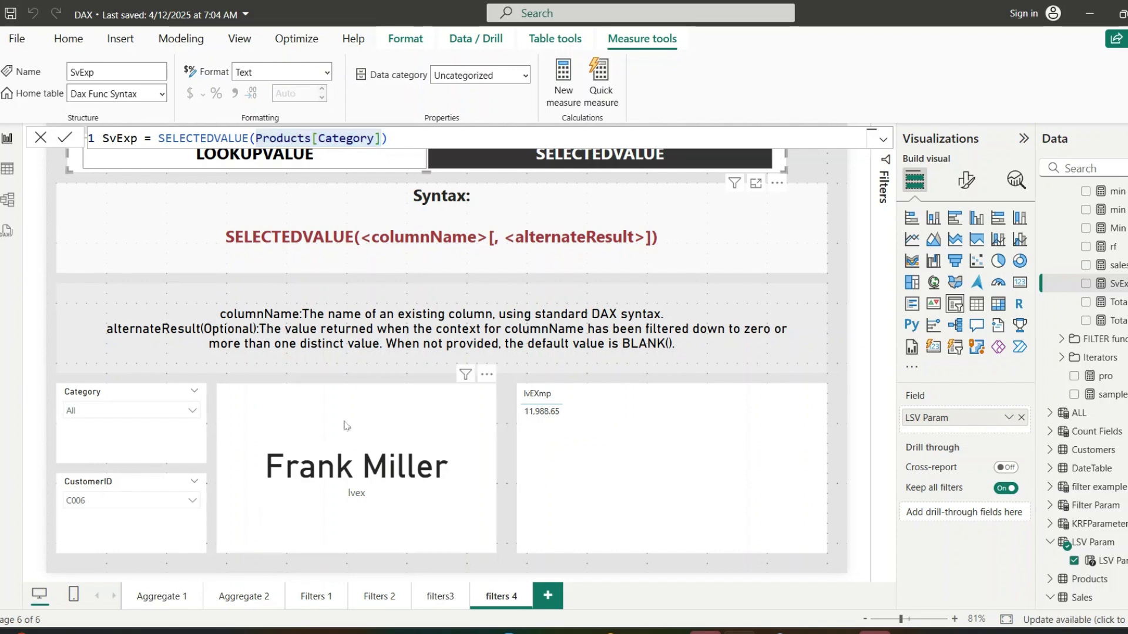
{"action": "left_click", "coordinate": [1086, 283]}
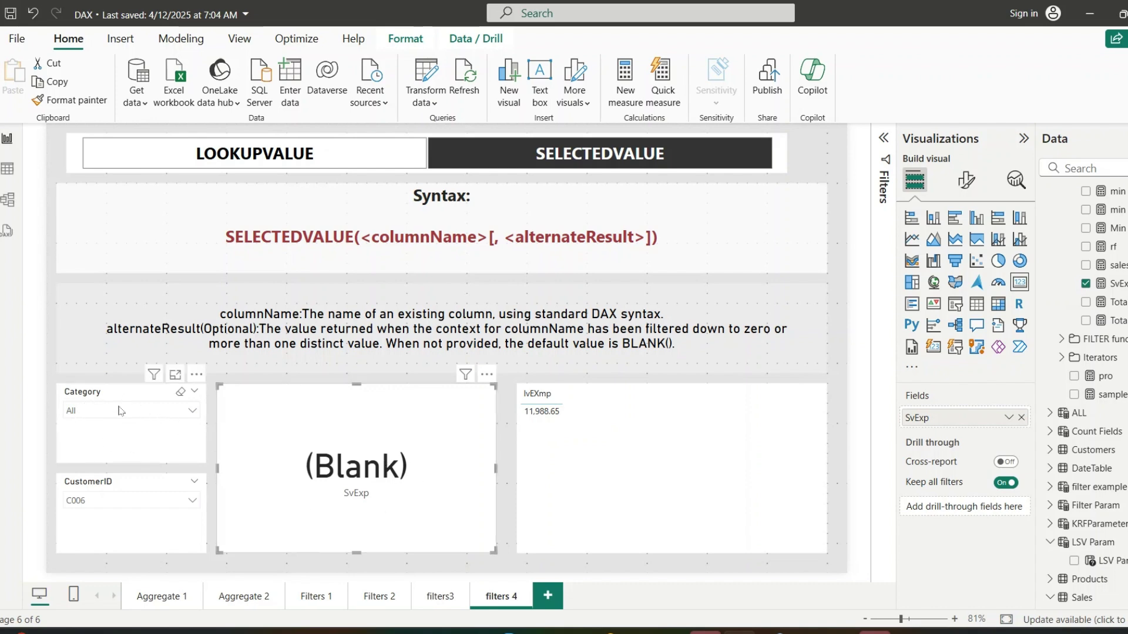
Step: Add "Category Sales" as the alternate result of SELECTEDVALUE in the SvExp measure and commit the formula
{"action": "left_click", "coordinate": [1113, 283]}
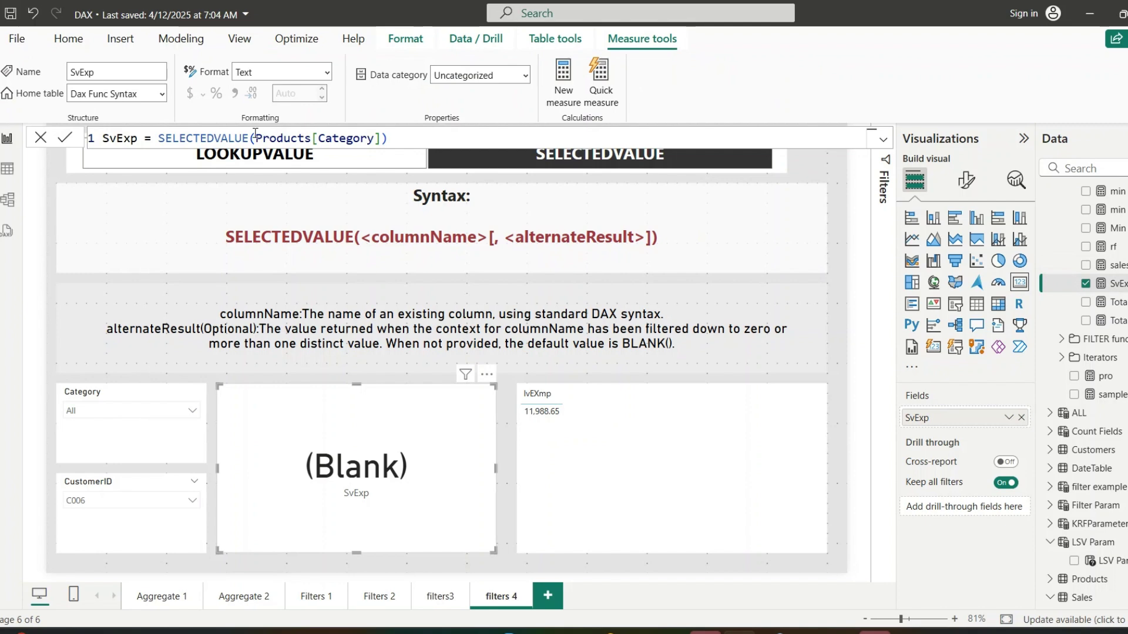
{"action": "left_click", "coordinate": [382, 138]}
{"action": "type", "text": ","}
{"action": "type", "text": "\"Ca"}
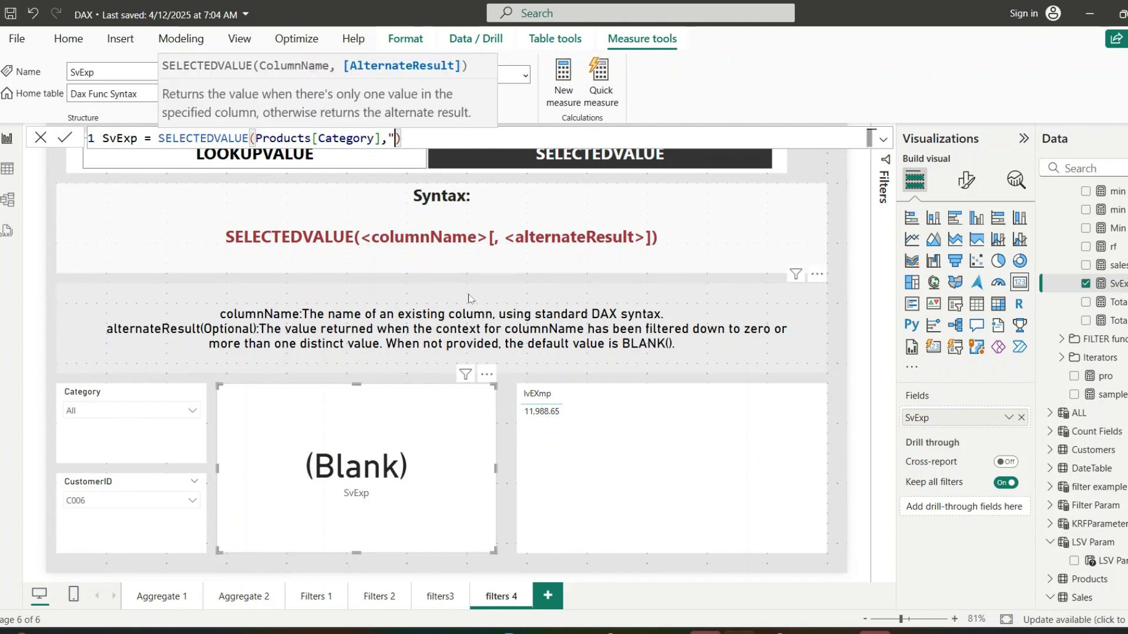
{"action": "type", "text": "tegory "}
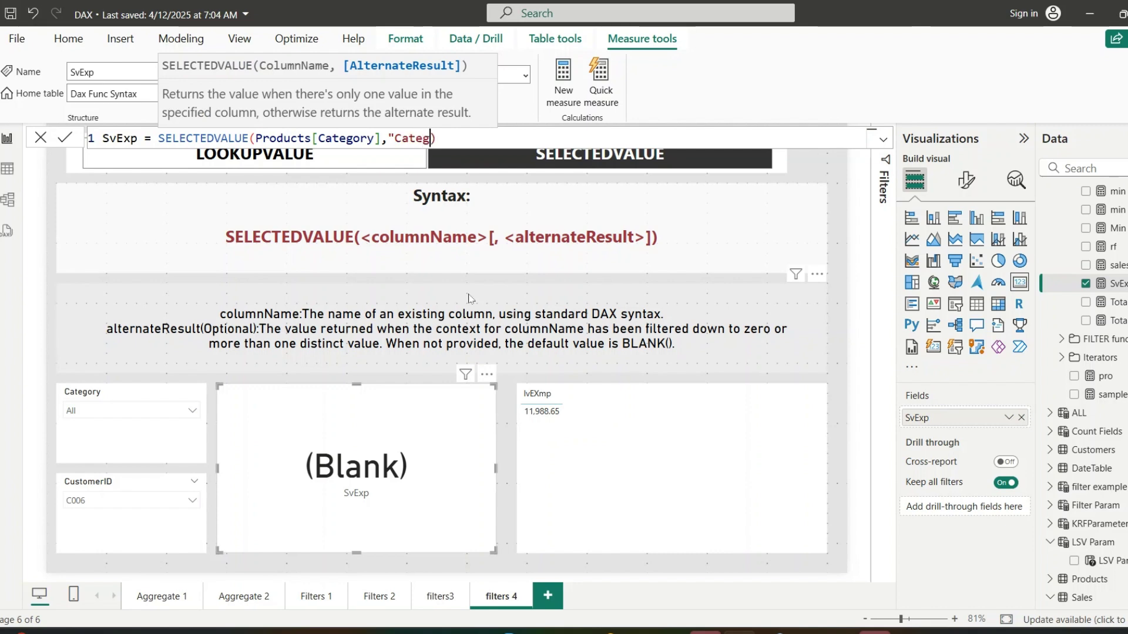
{"action": "type", "text": "Sales\""}
{"action": "key", "text": "Return"}
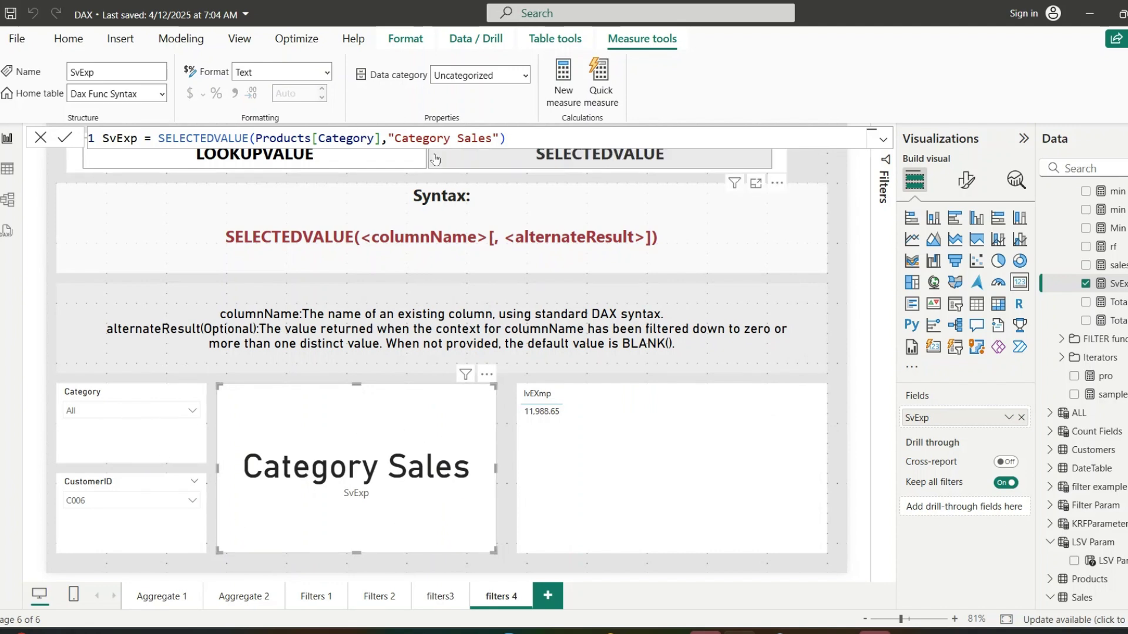
Step: Filter the Category slicer by Entertainment, Furniture and finally Networking to test the SvExp card
{"action": "left_click", "coordinate": [180, 424]}
{"action": "left_click", "coordinate": [125, 415]}
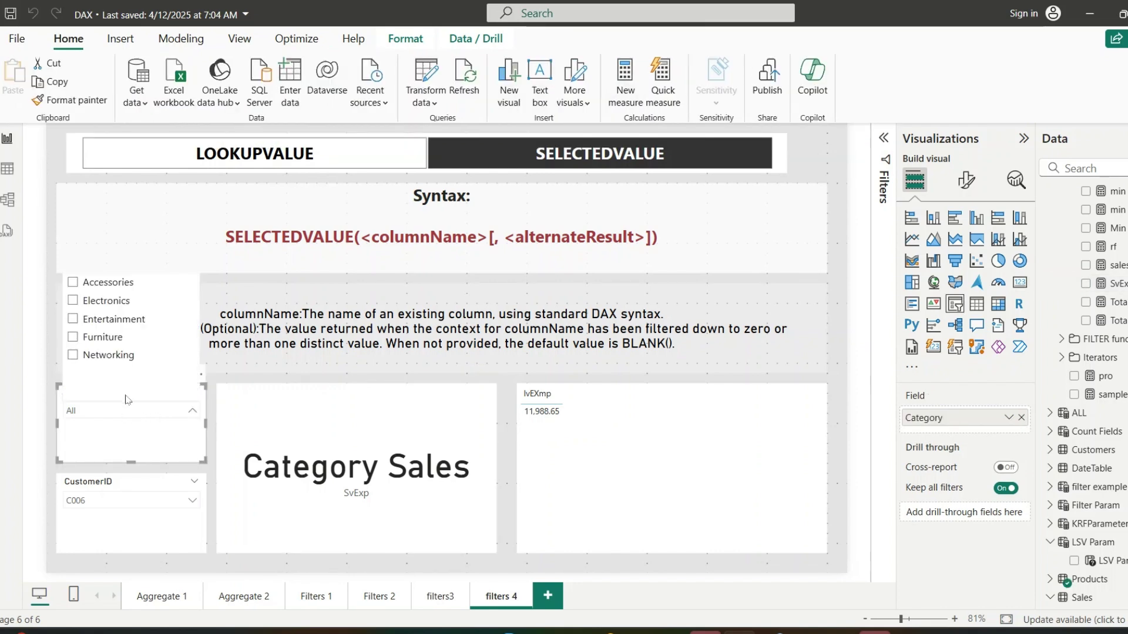
{"action": "left_click", "coordinate": [110, 321]}
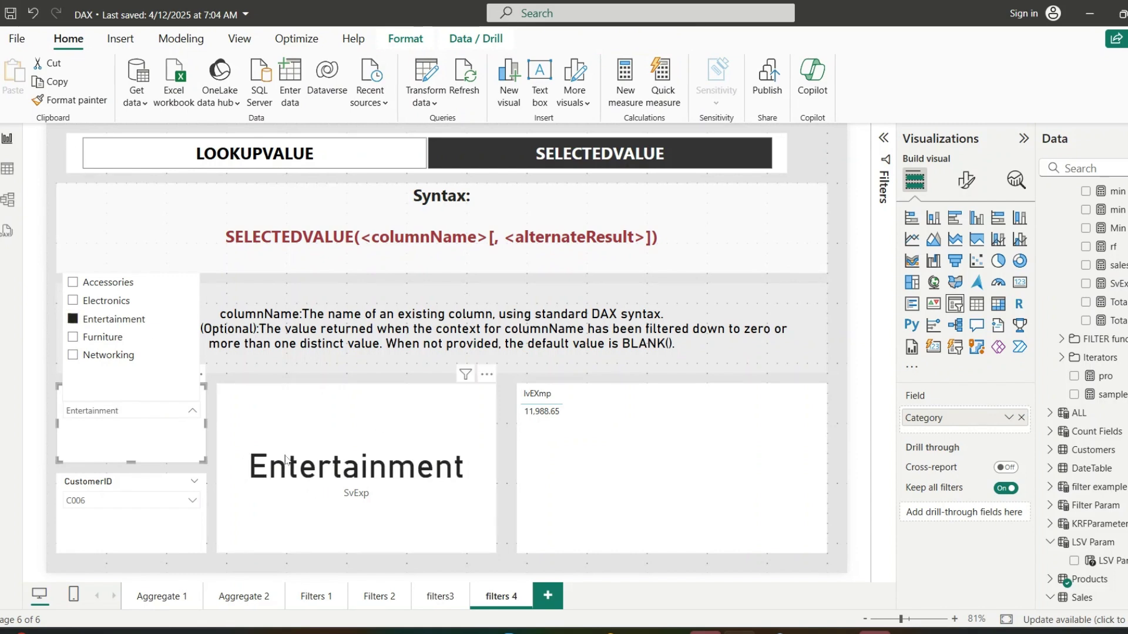
{"action": "left_click", "coordinate": [97, 338]}
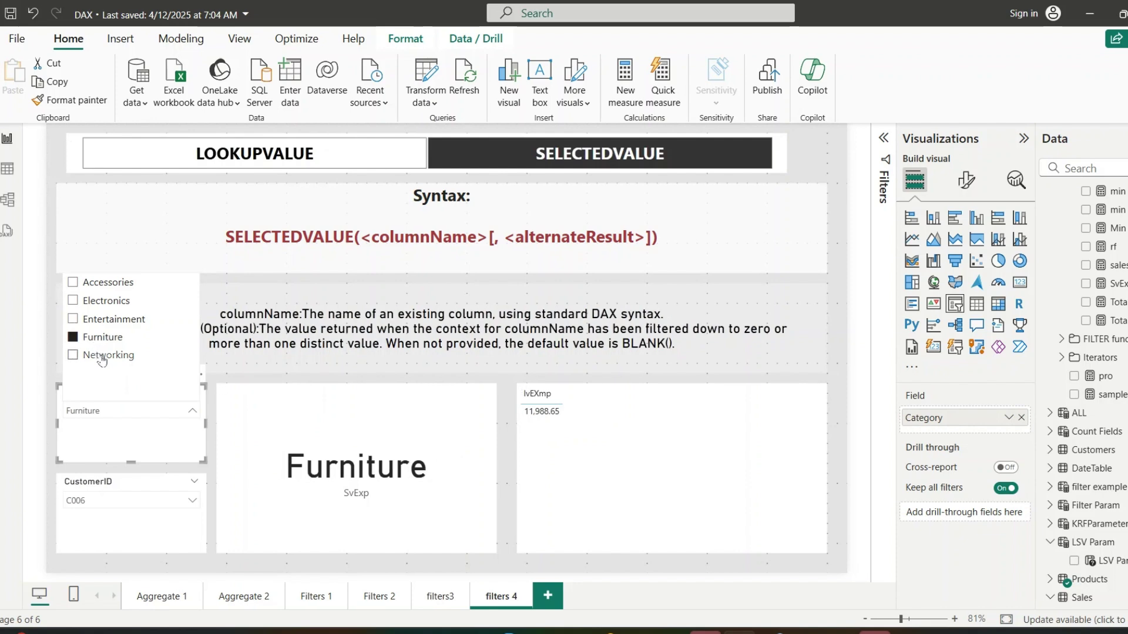
{"action": "left_click", "coordinate": [101, 356]}
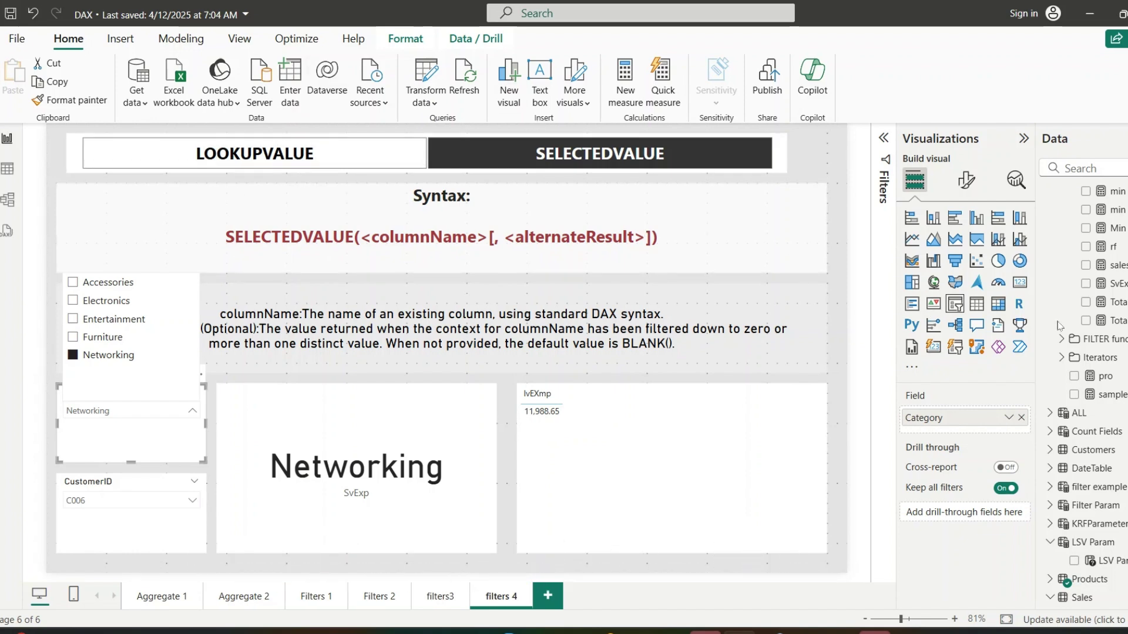
Step: Reopen the lvex measure's formula and examine its Customers[Name] and SELECTEDVALUE(Sales[CustomerID]) arguments
{"action": "scroll", "coordinate": [1064, 328], "scroll_direction": "up", "scroll_amount": 5}
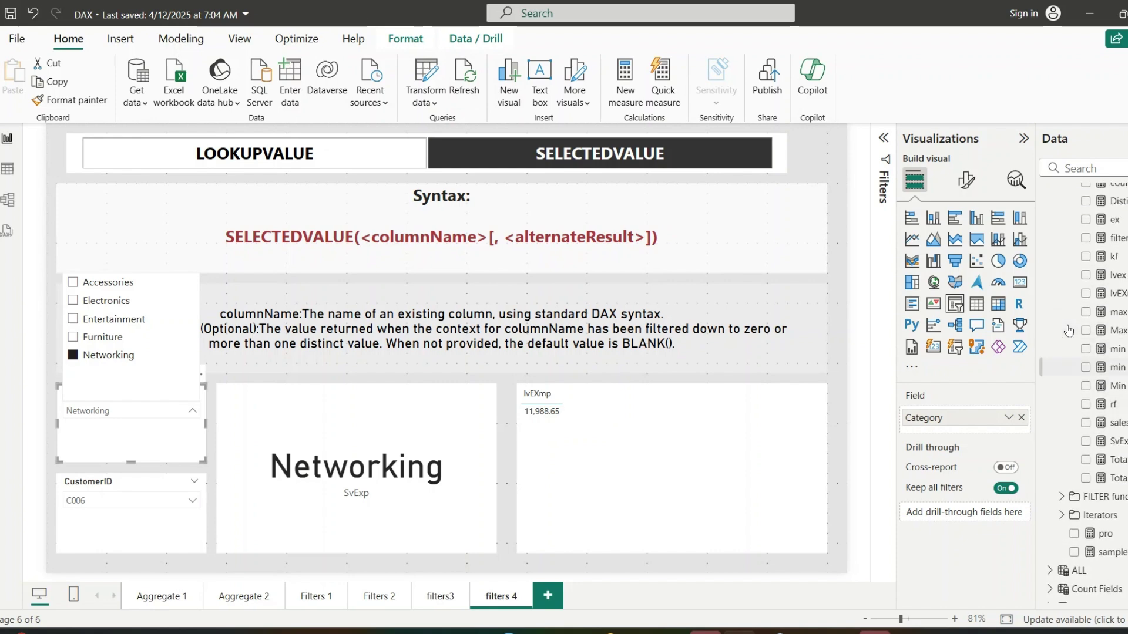
{"action": "scroll", "coordinate": [1068, 331], "scroll_direction": "up", "scroll_amount": 1}
{"action": "left_click", "coordinate": [1116, 294]}
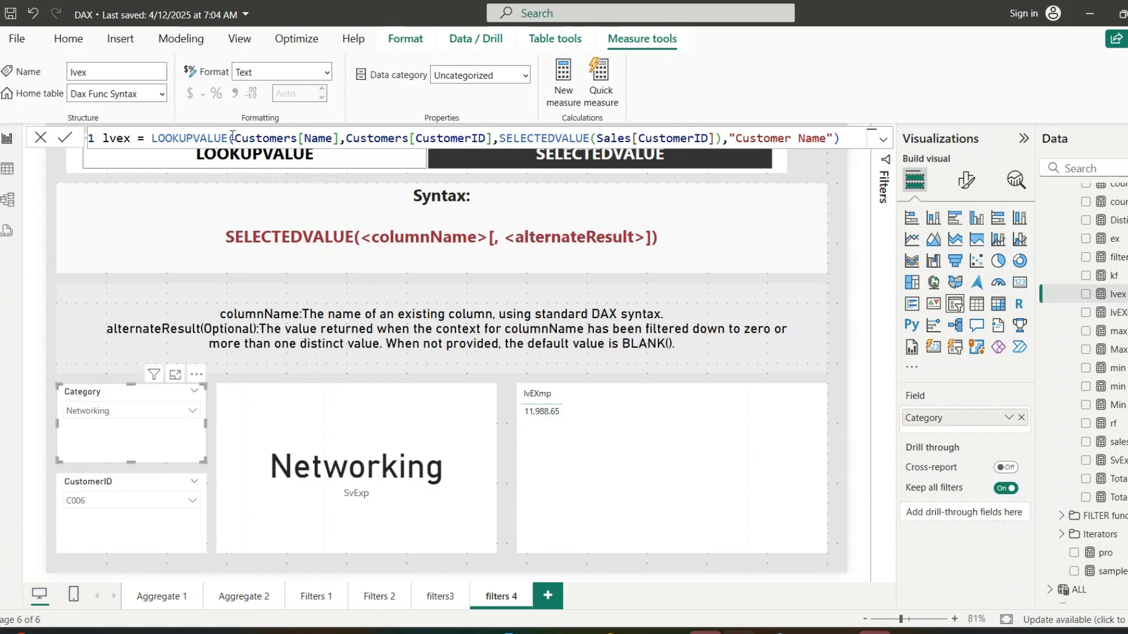
{"action": "left_click_drag", "start_coordinate": [232, 136], "coordinate": [339, 137]}
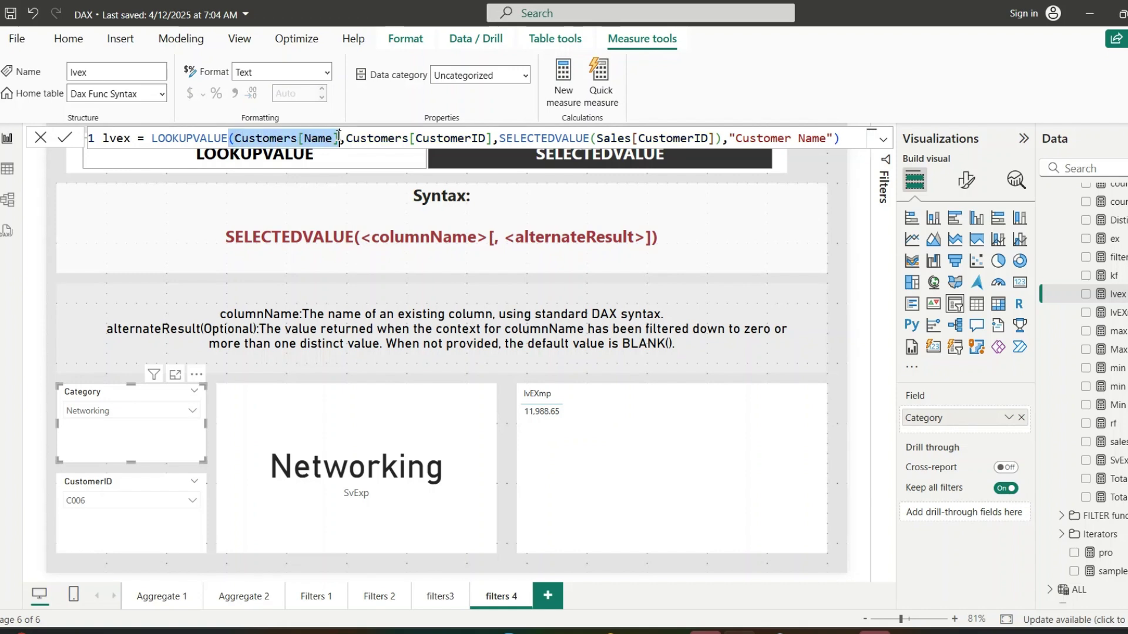
{"action": "left_click", "coordinate": [340, 138]}
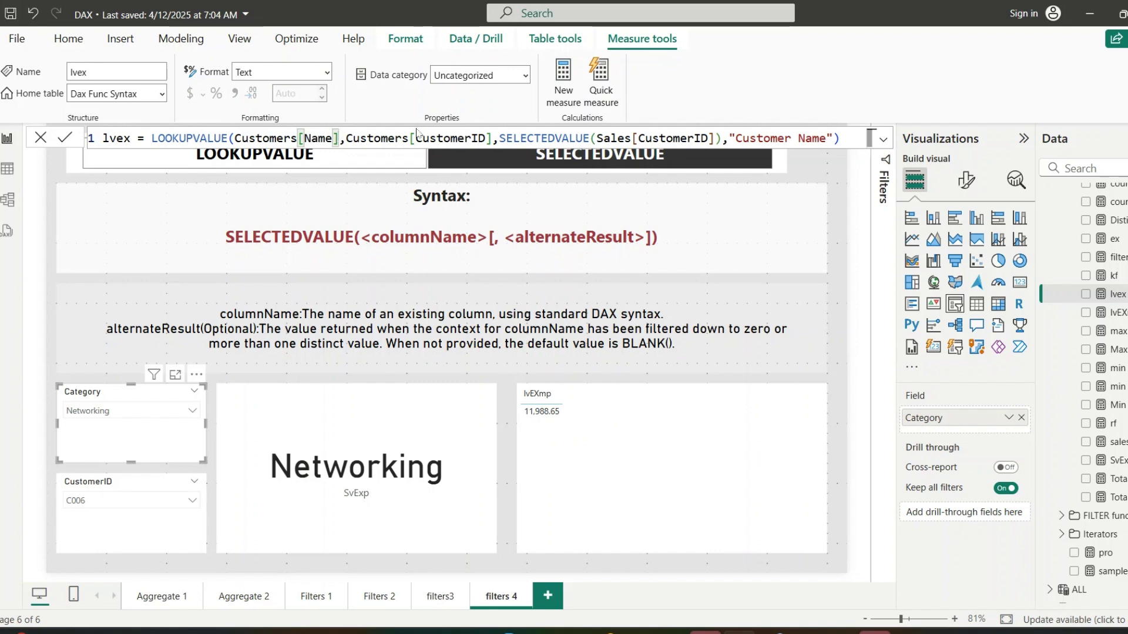
{"action": "left_click_drag", "start_coordinate": [500, 138], "coordinate": [720, 139]}
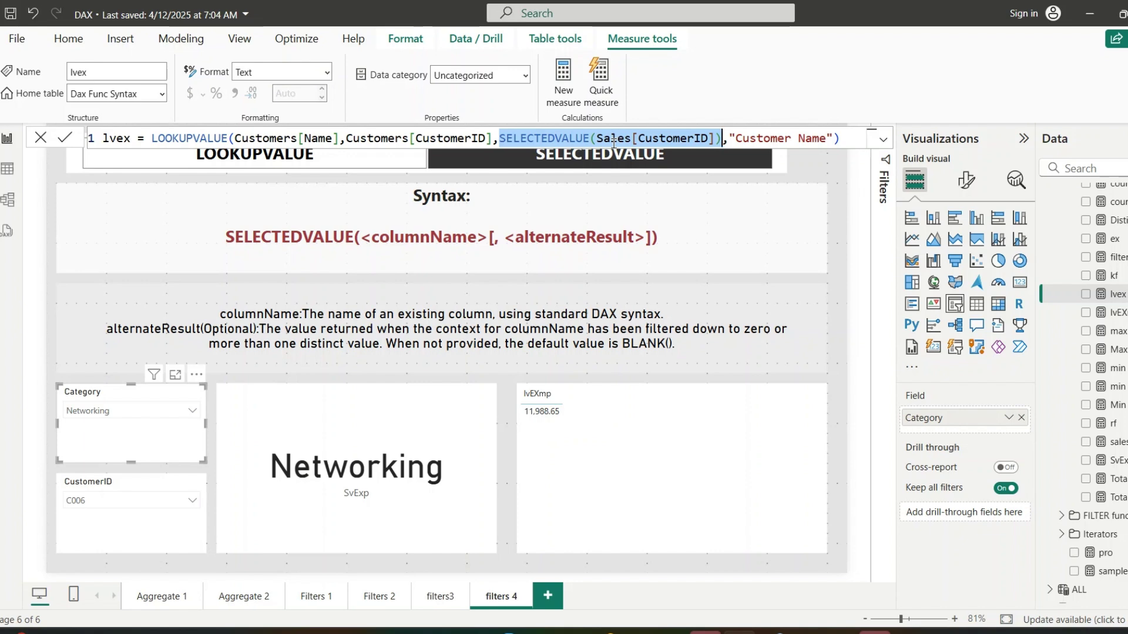
{"action": "left_click", "coordinate": [435, 271]}
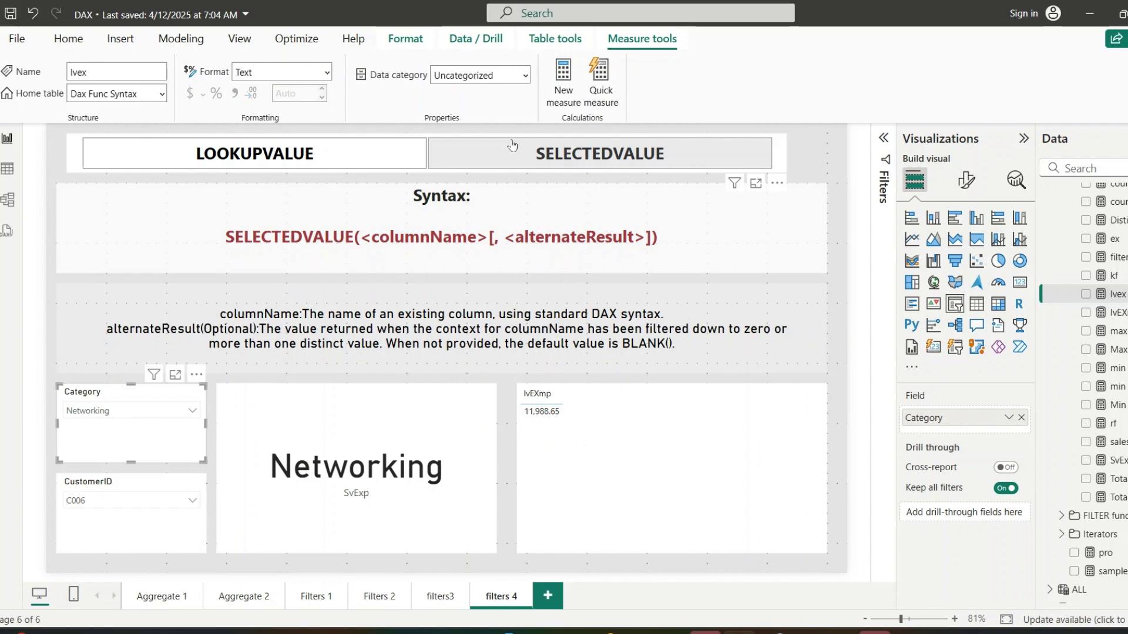